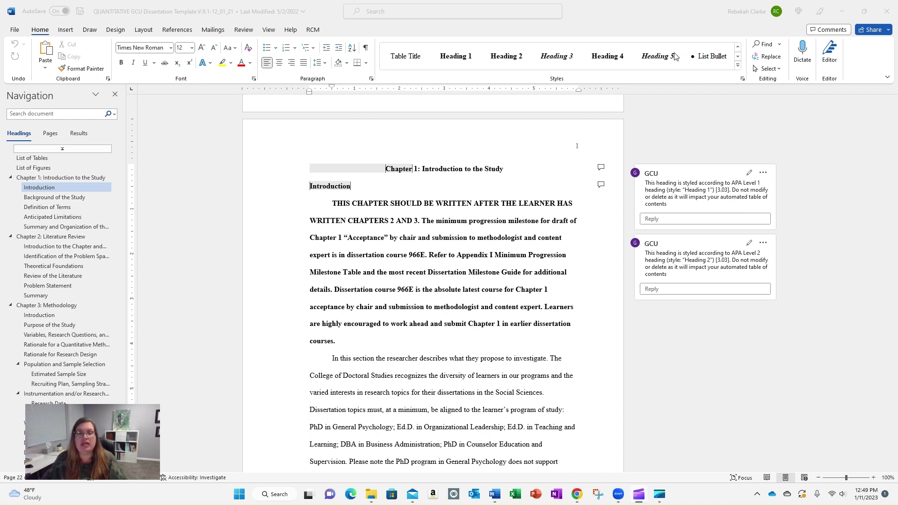
left_click(738, 49)
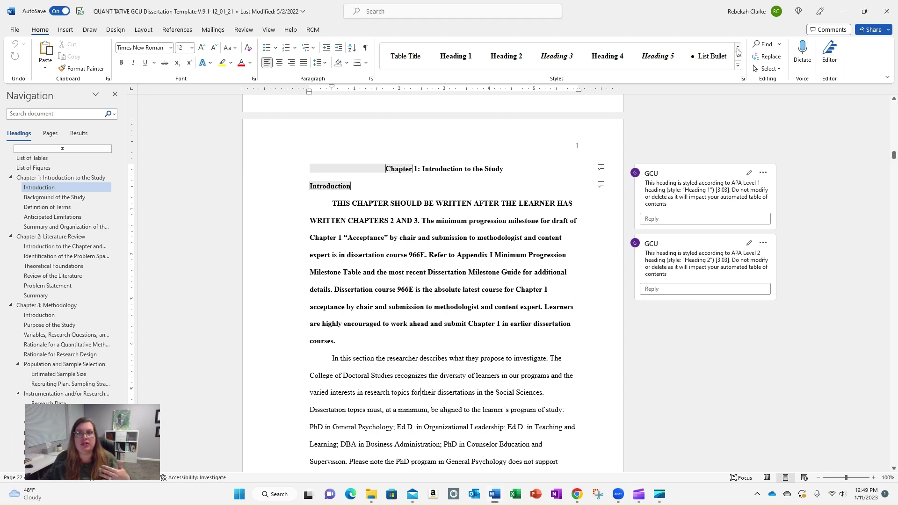
left_click(738, 49)
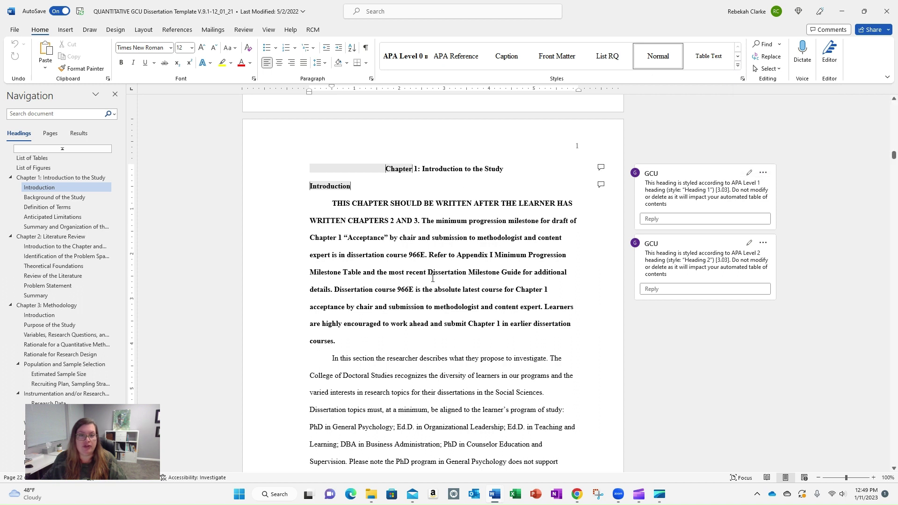
left_click(417, 307)
left_click_drag(330, 363, 551, 377)
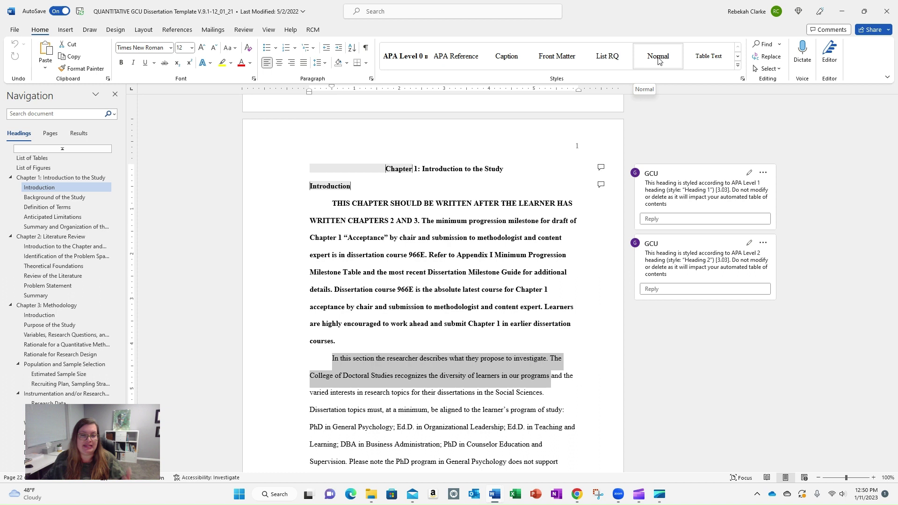
left_click(659, 61)
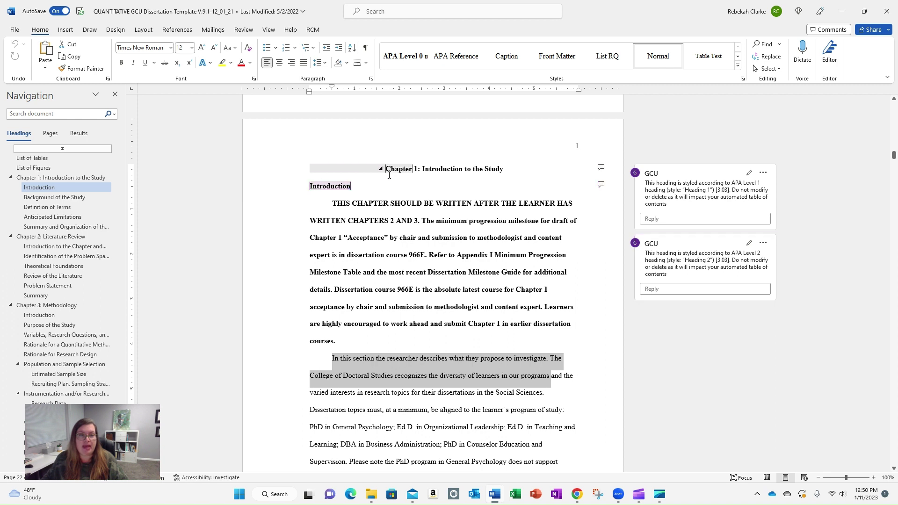
left_click(418, 170)
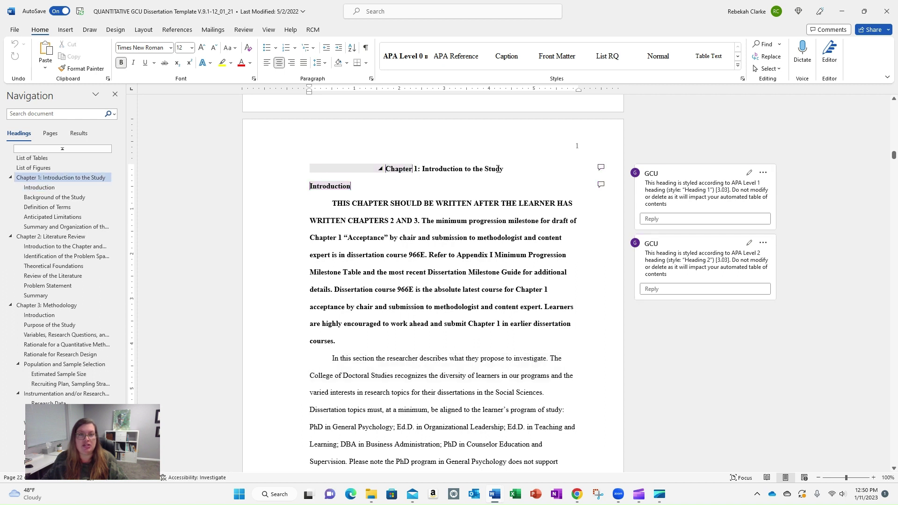
left_click_drag(504, 169, 386, 170)
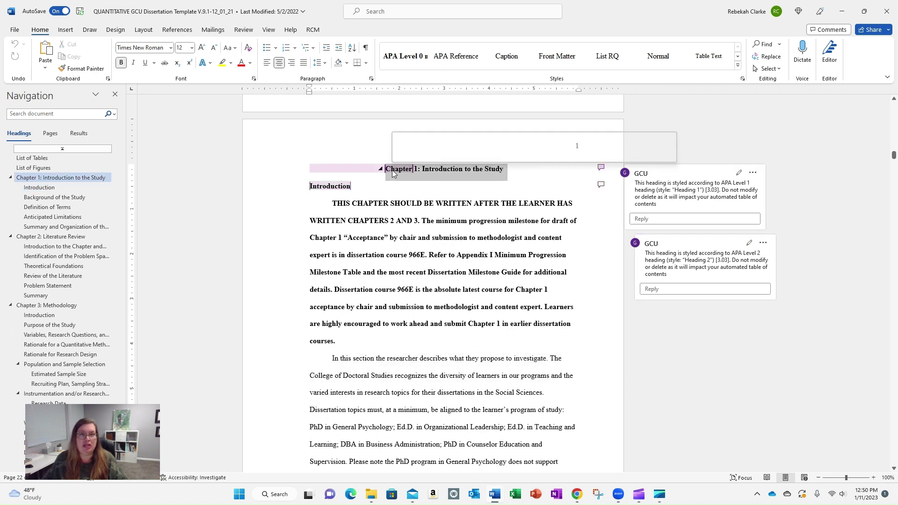
left_click(737, 56)
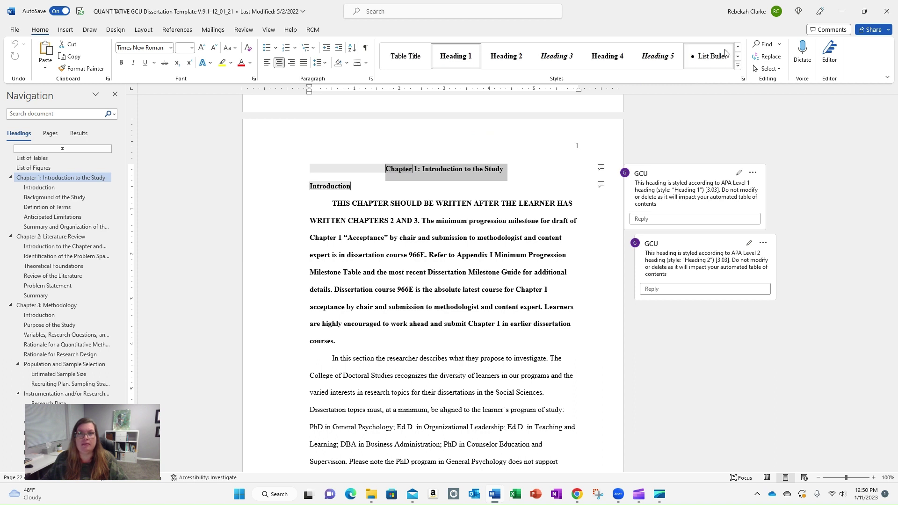
left_click(454, 58)
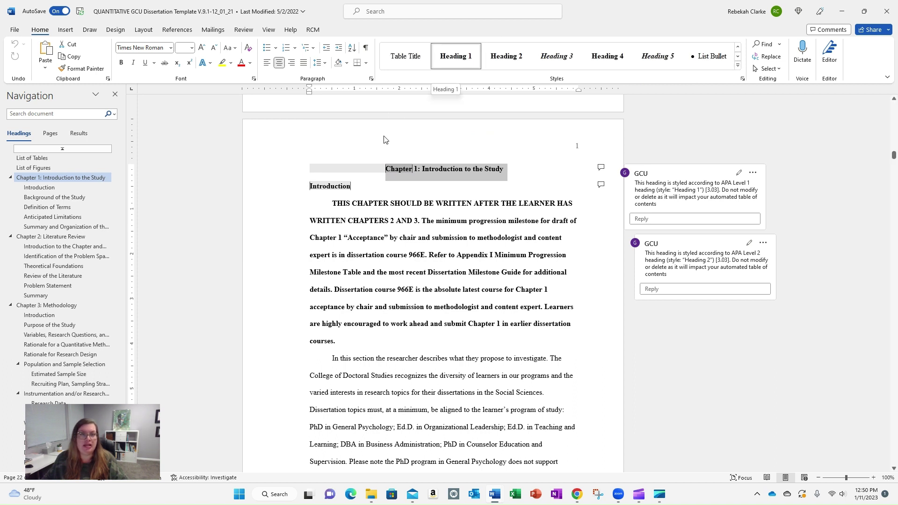
left_click(313, 186)
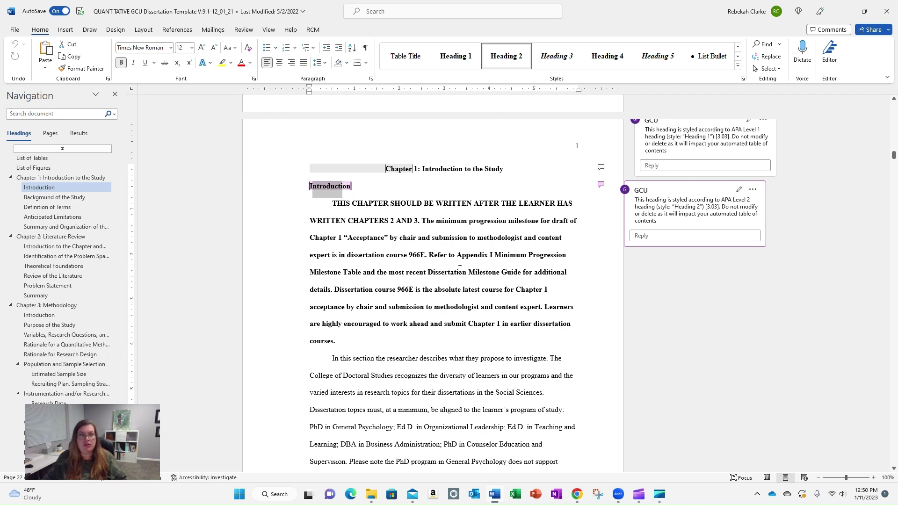
left_click(407, 229)
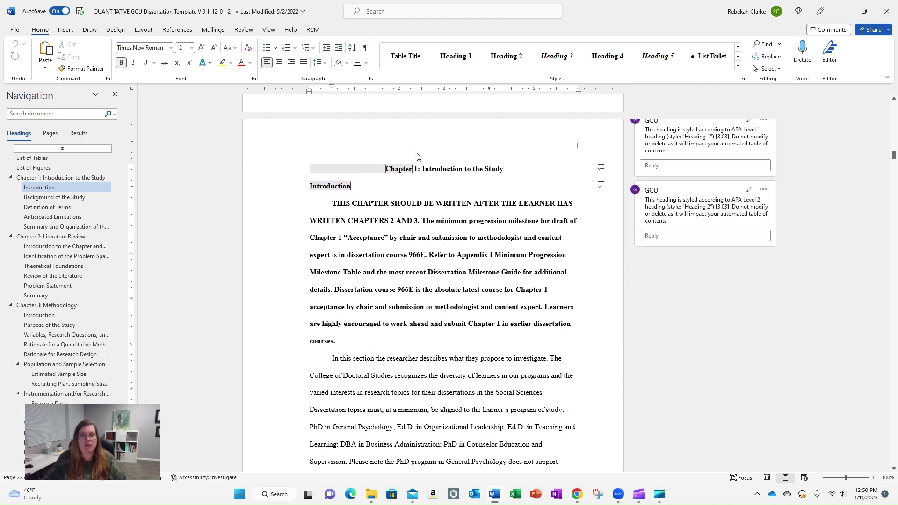
left_click(342, 188)
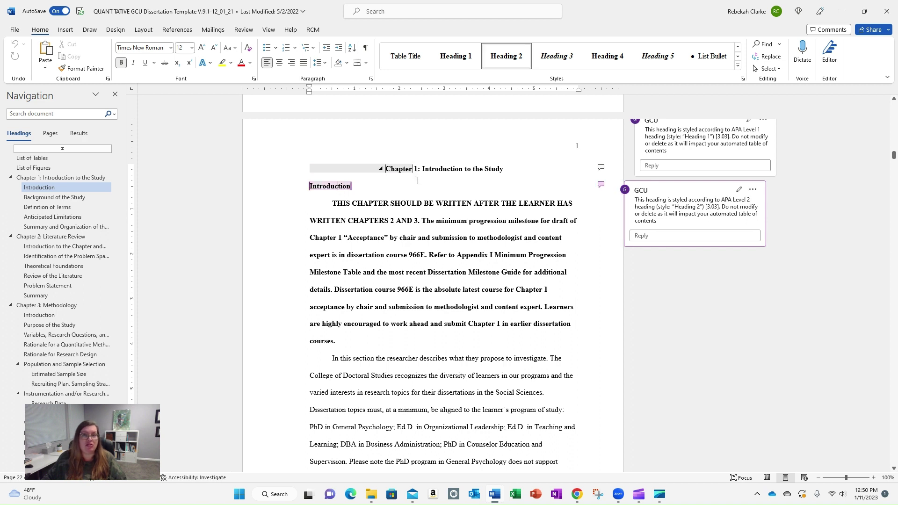
left_click(339, 208)
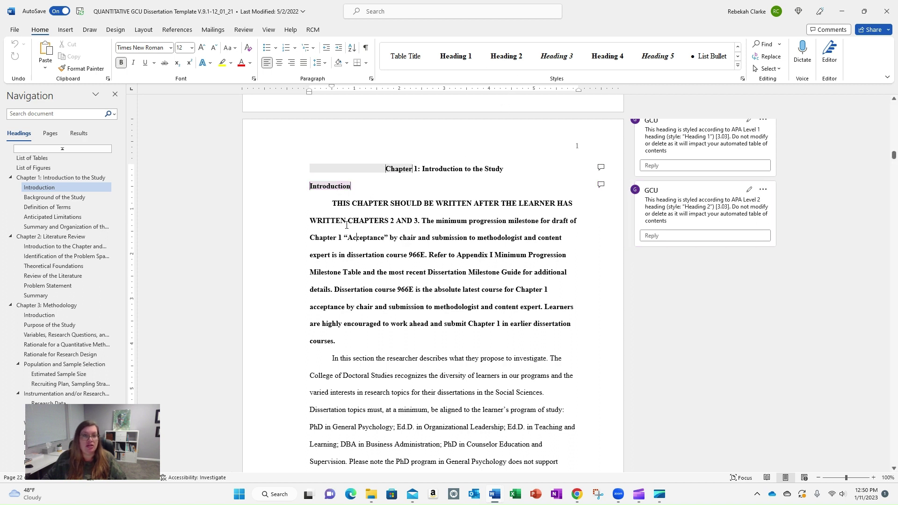
Select the bold instruction paragraph and try the Normal, Table Text and List RQ styles on it.
left_click_drag(333, 204, 339, 341)
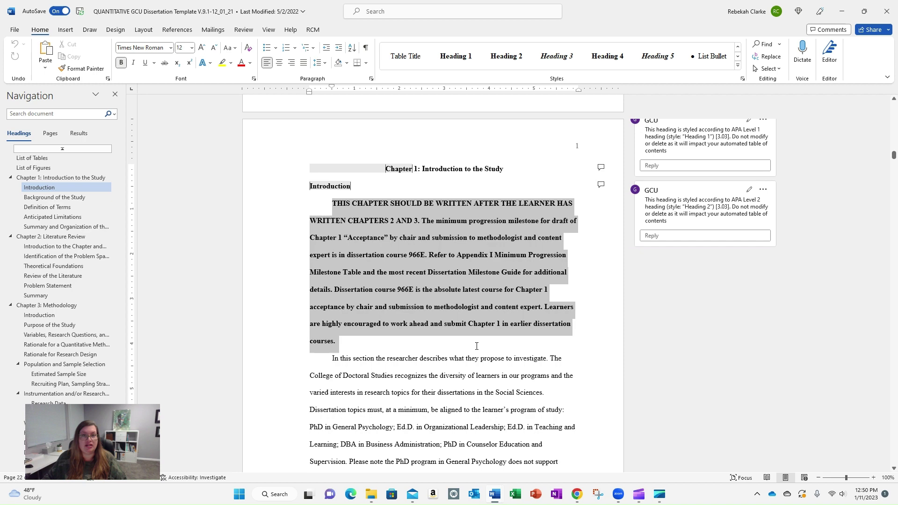
left_click(738, 60)
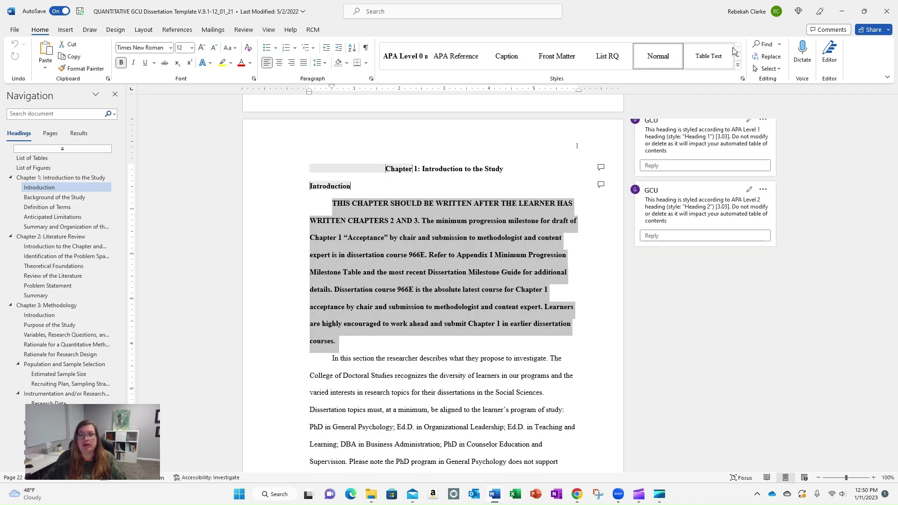
left_click(655, 63)
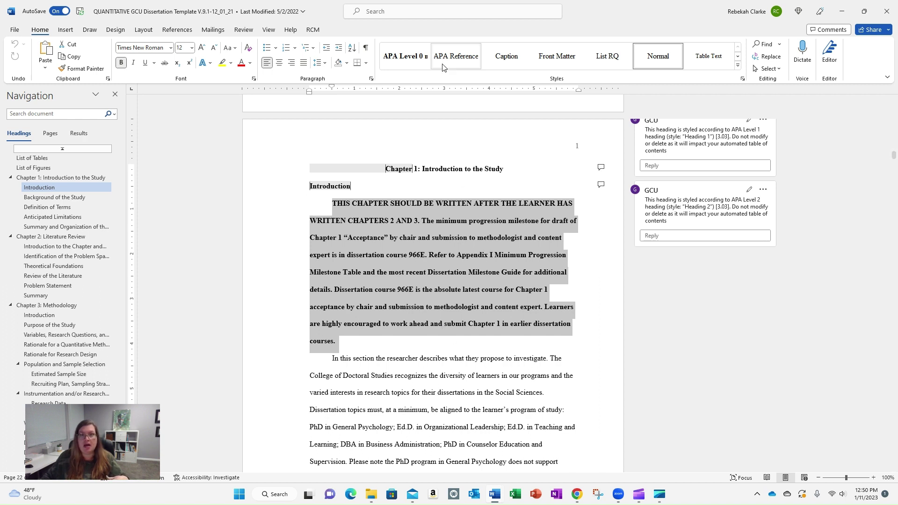
left_click(709, 59)
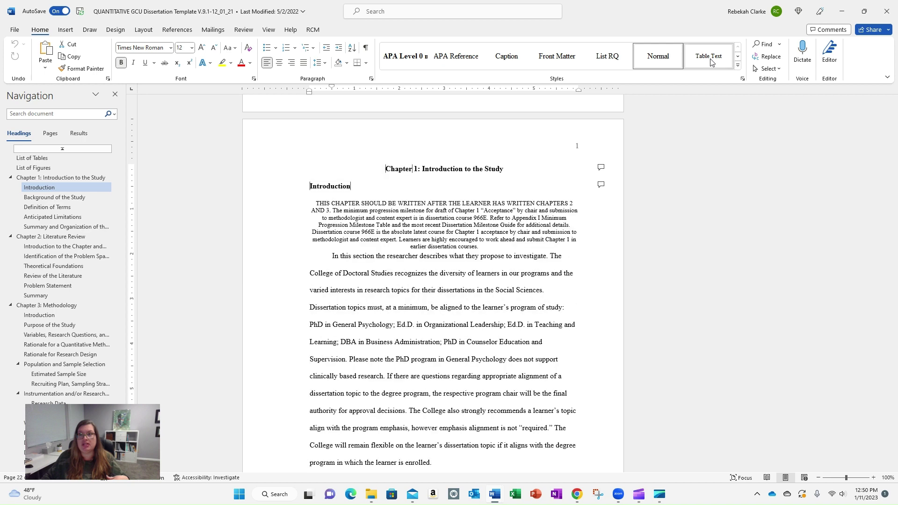
left_click(606, 60)
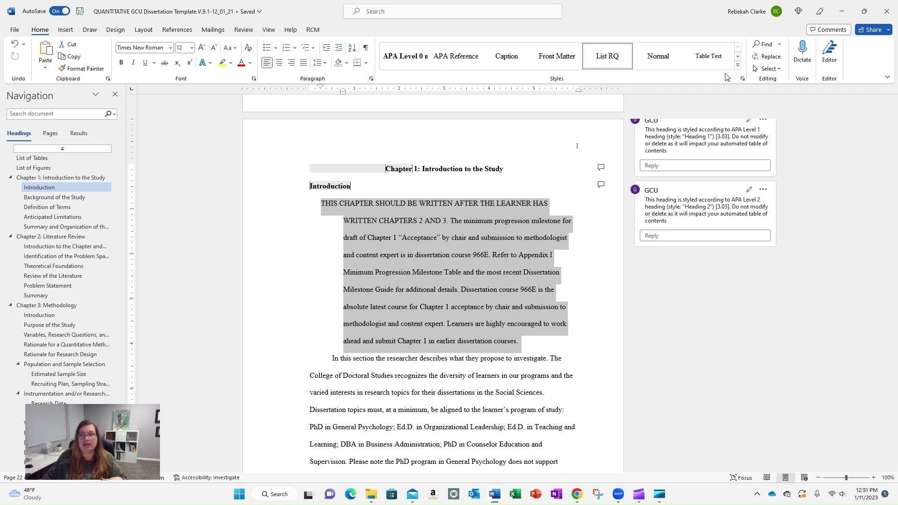
Try List Bullet (undone) and List Number, then settle on the Normal style.
left_click(738, 56)
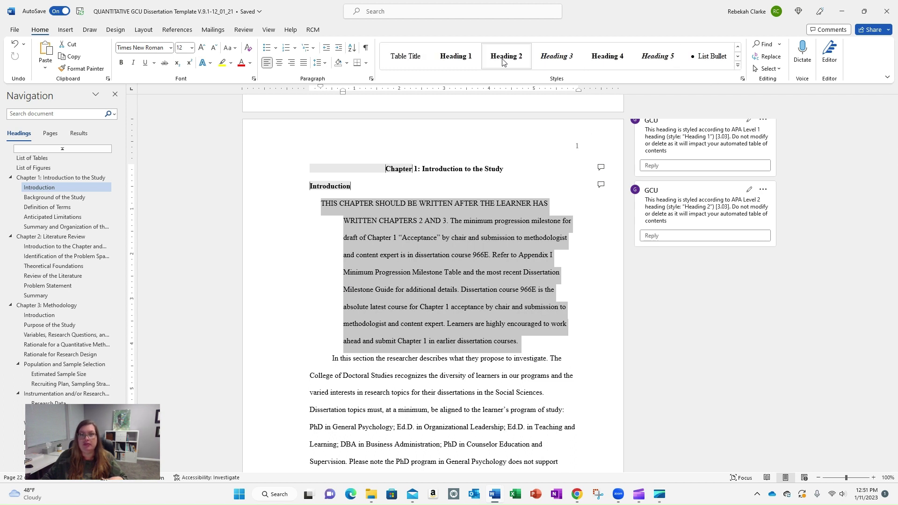
left_click(710, 57)
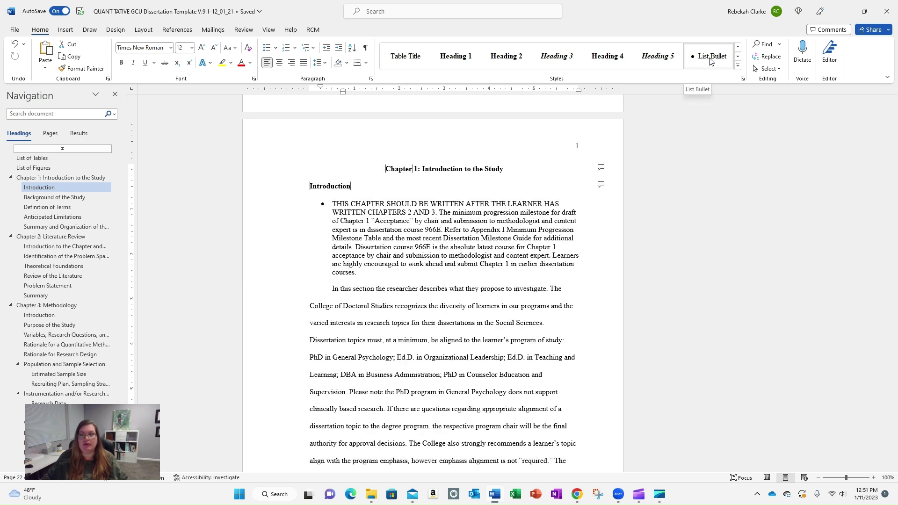
key("ctrl+z")
left_click(737, 56)
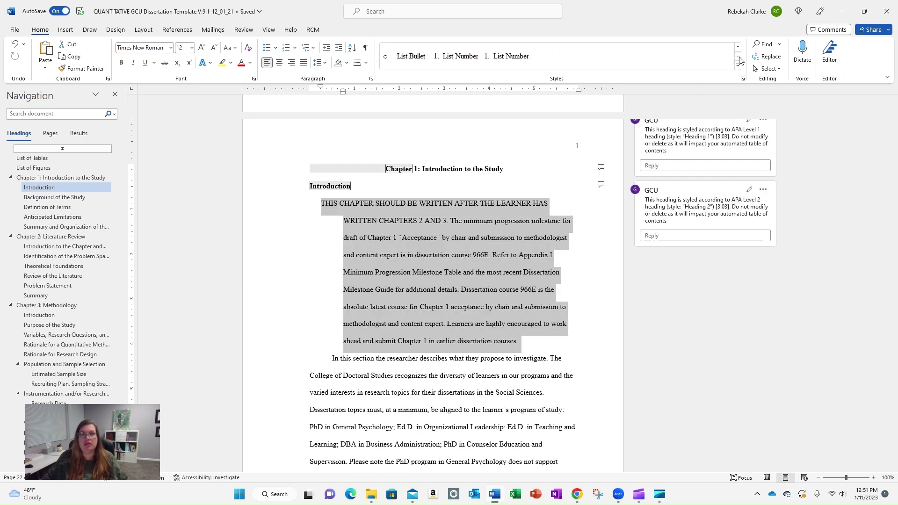
left_click(463, 63)
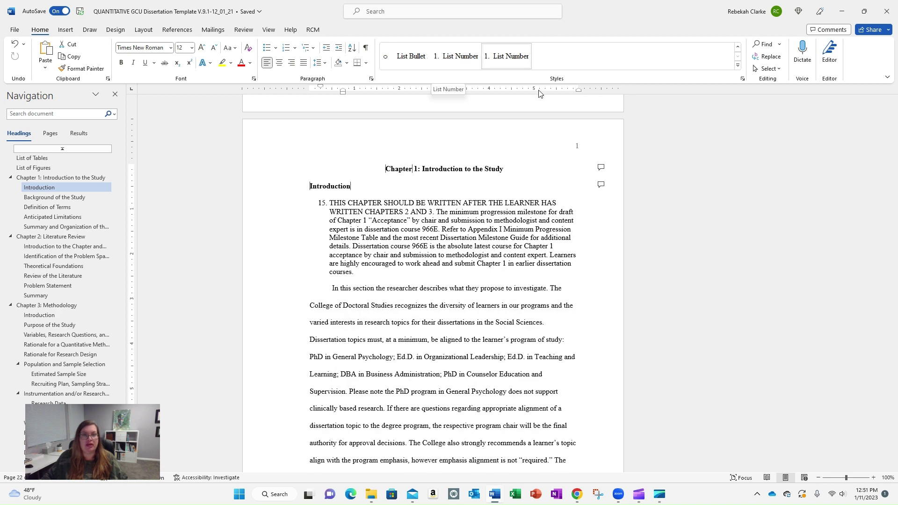
left_click(738, 48)
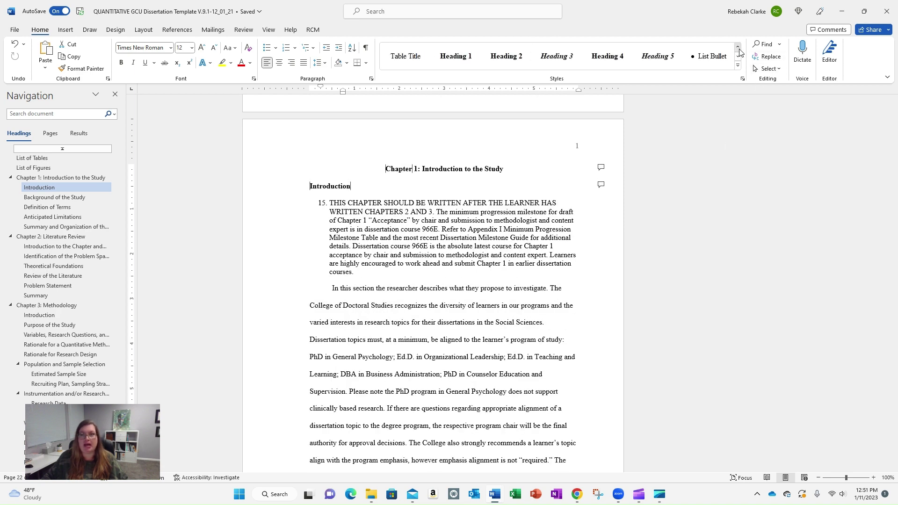
left_click(738, 48)
left_click(662, 61)
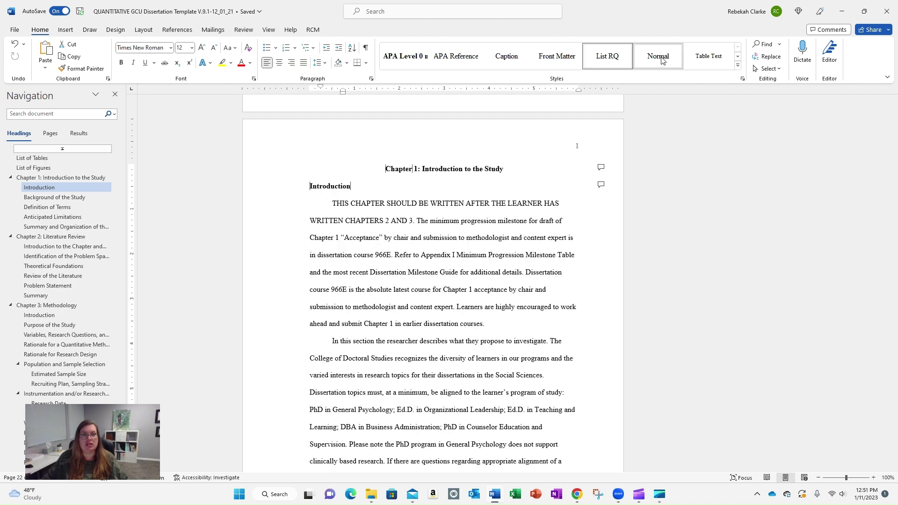
left_click(434, 393)
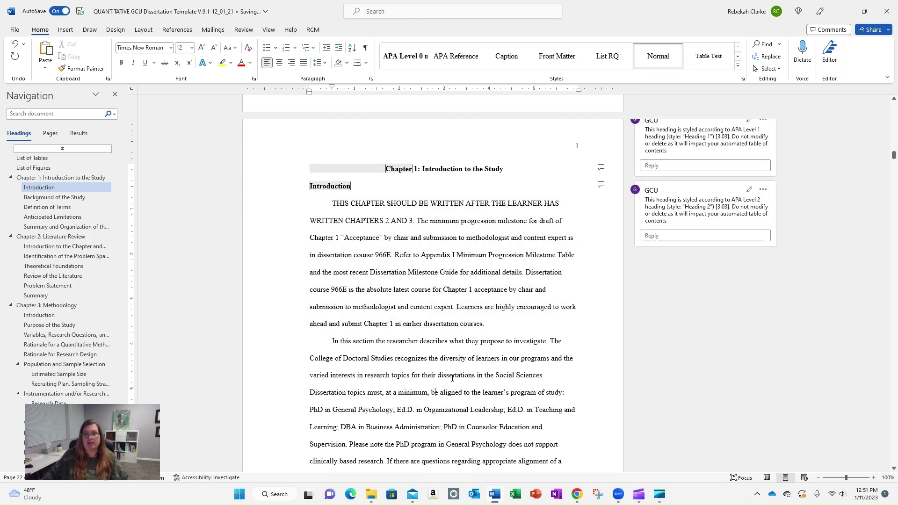
scroll(442, 284, "up", 1)
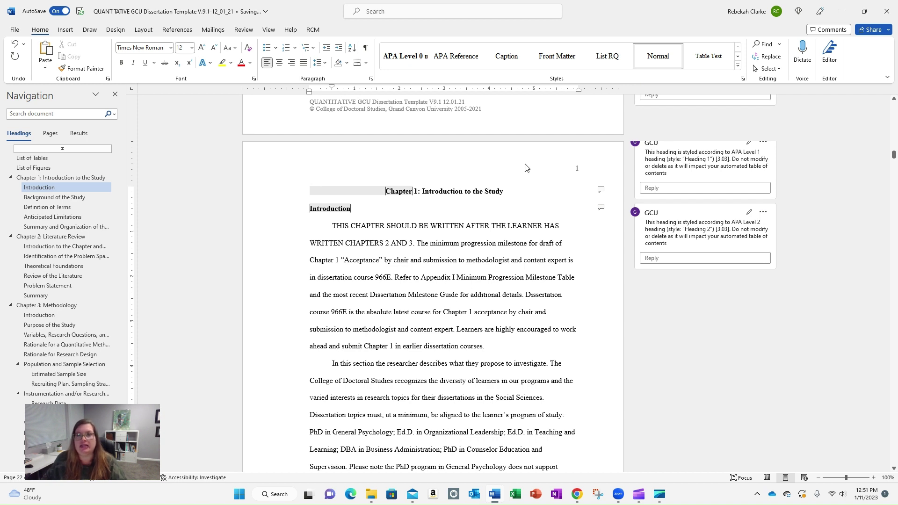
left_click(328, 209)
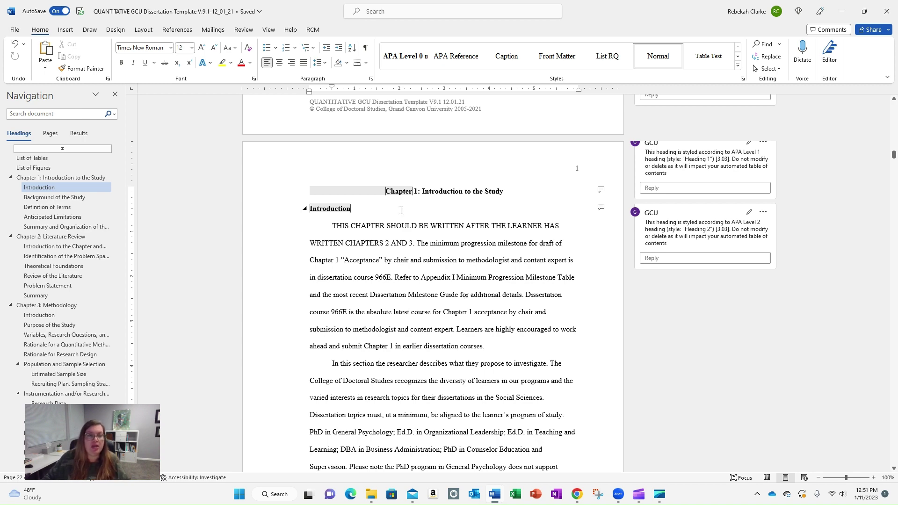
Turn on the Navigation Pane from the View tab to show the heading outline.
left_click(114, 94)
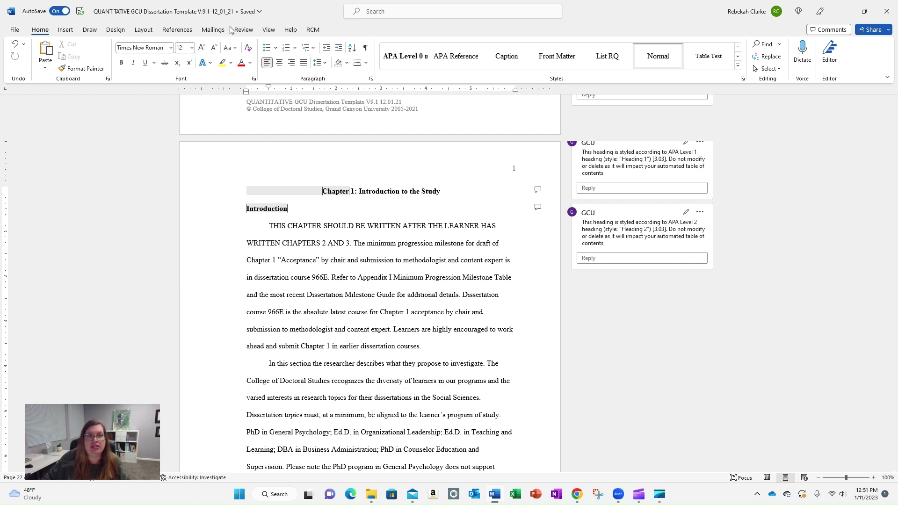
left_click(269, 31)
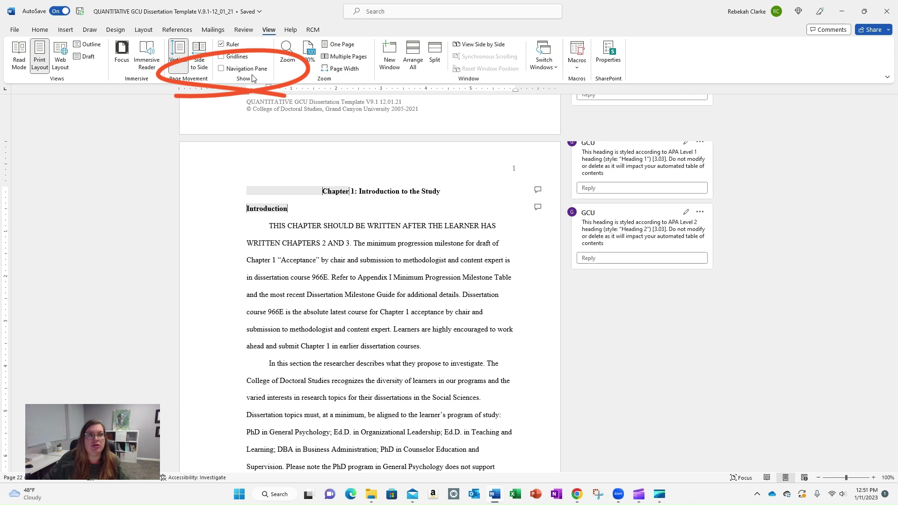
left_click(221, 69)
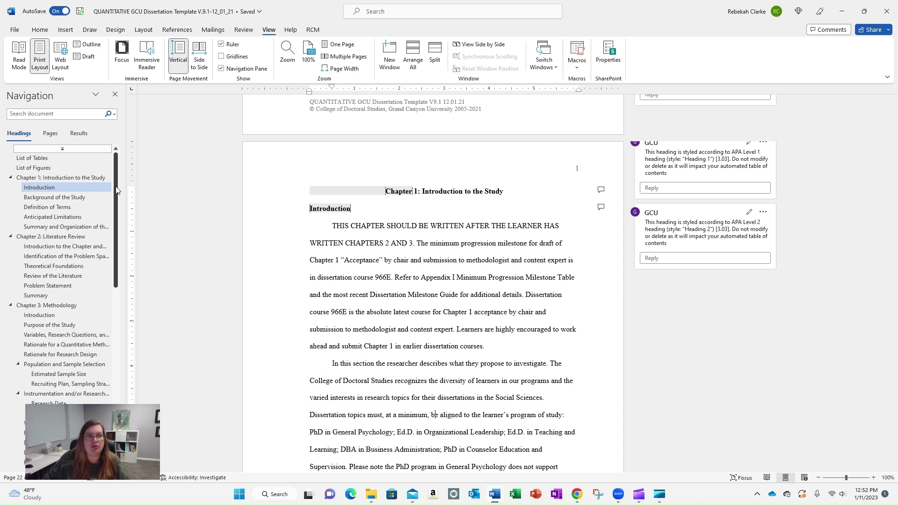
Jump to the Population and Sample Selection heading from the Navigation pane and select it.
left_click_drag(116, 190, 124, 242)
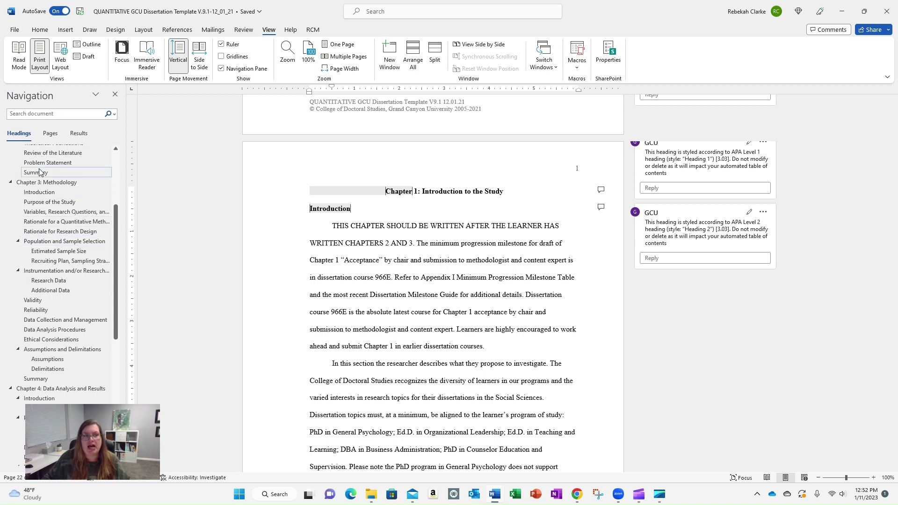
left_click(36, 243)
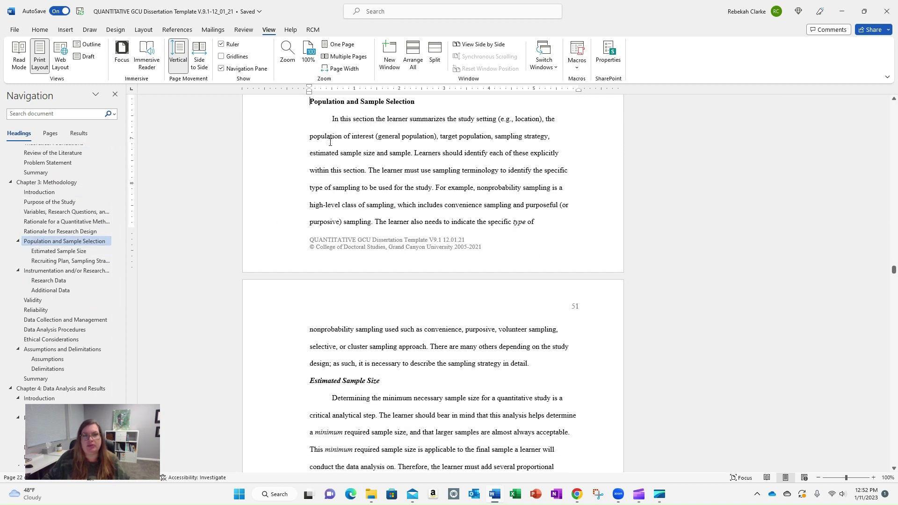
left_click_drag(312, 102, 419, 102)
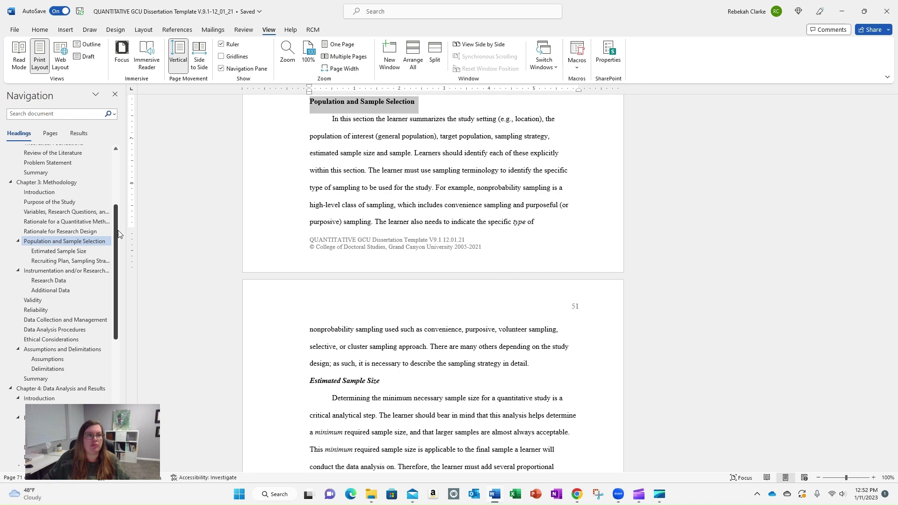
scroll(118, 234, "up", 5)
Return to Chapter 1's Introduction through the Navigation pane.
left_click(39, 188)
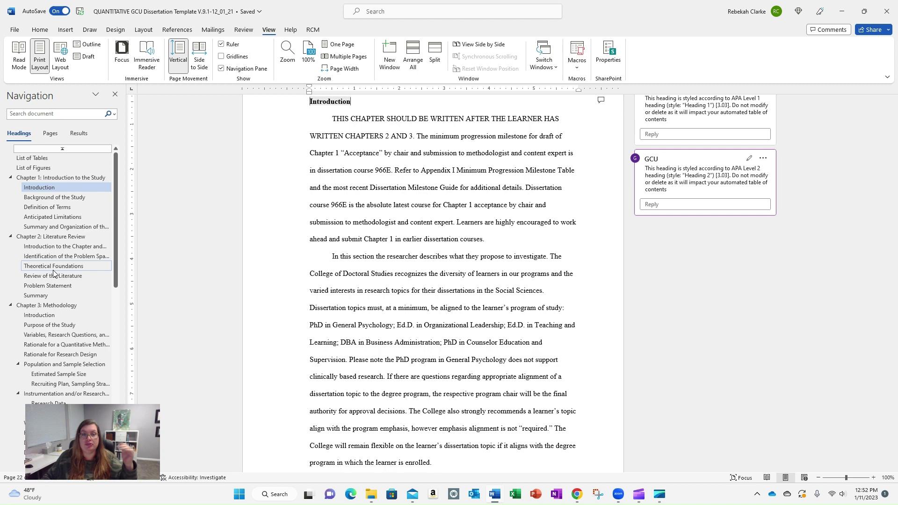
scroll(37, 290, "down", 7)
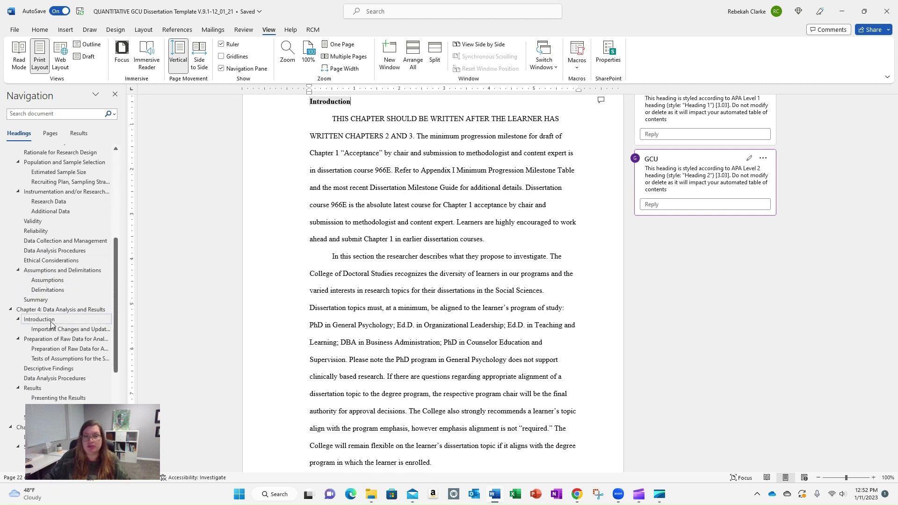
scroll(52, 292, "up", 5)
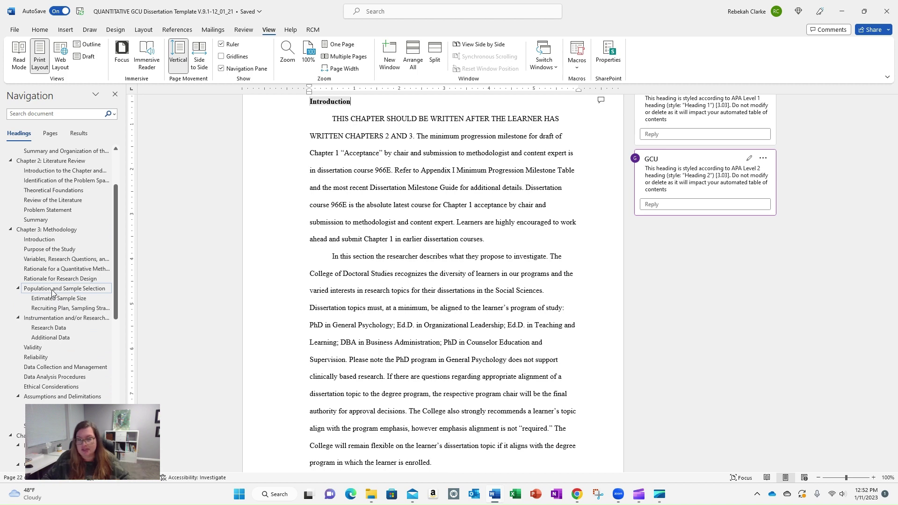
scroll(37, 283, "up", 3)
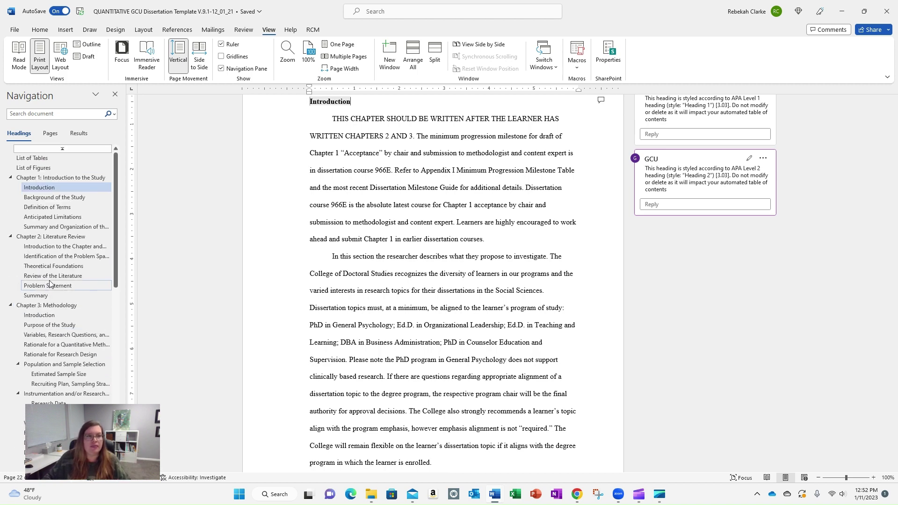
Collapse Chapters 1, 2, 3 and 5 in the outline, leaving Chapter 4 expanded.
left_click(10, 179)
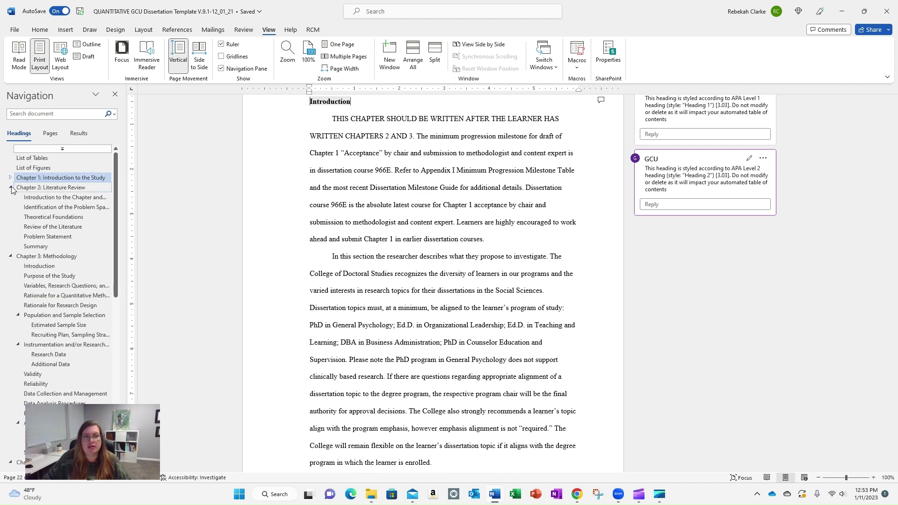
left_click(11, 188)
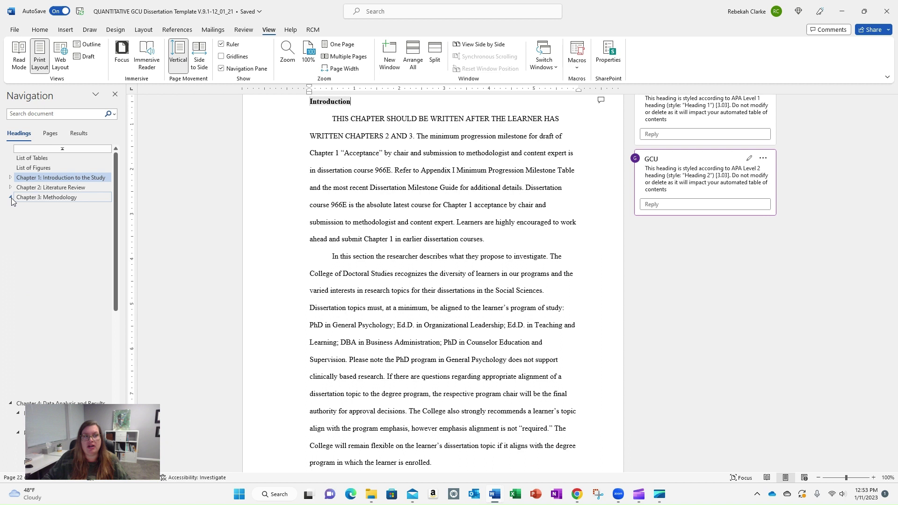
left_click(10, 198)
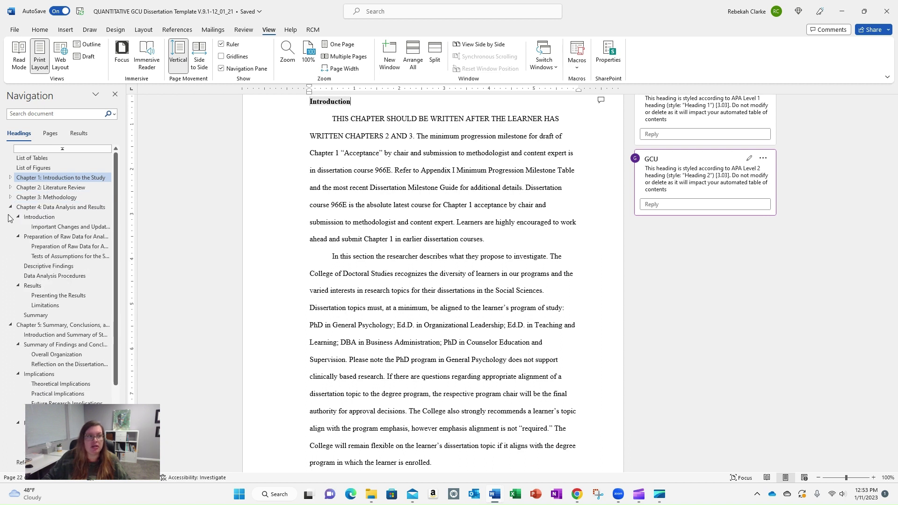
left_click(9, 327)
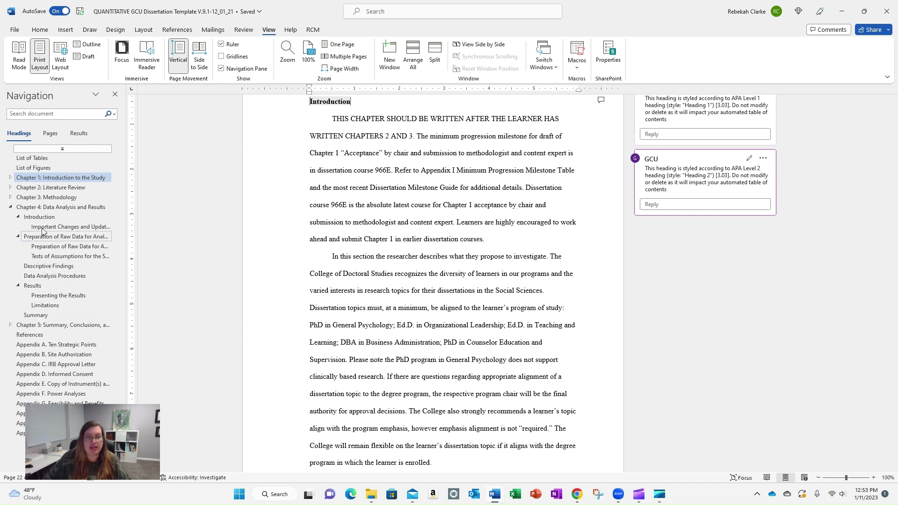
Expand Chapter 1 in the outline, then collapse and re-expand the Chapter 1 heading's text in the document.
left_click(10, 181)
scroll(398, 214, "up", 3)
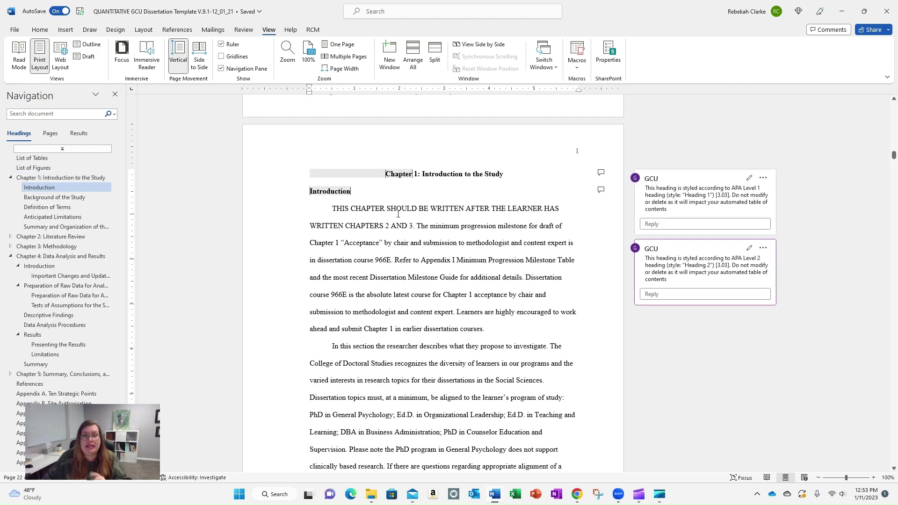
left_click(381, 174)
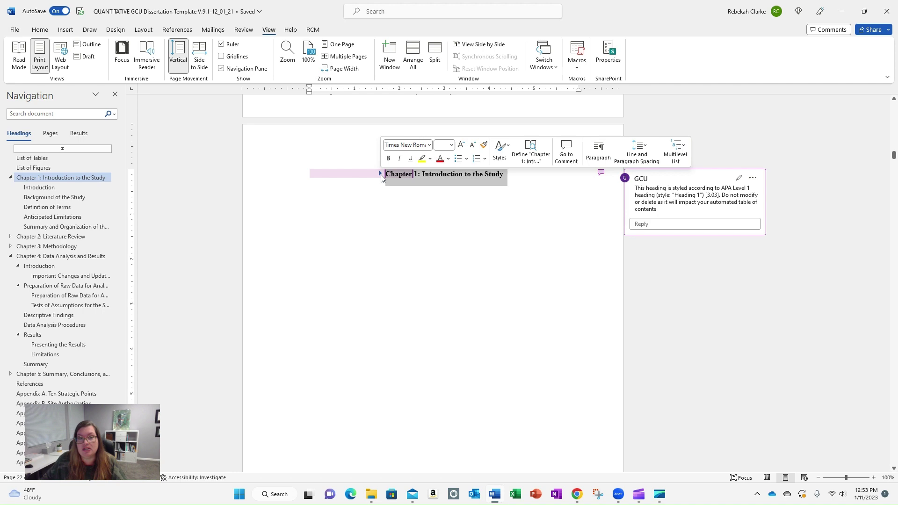
scroll(467, 203, "down", 8)
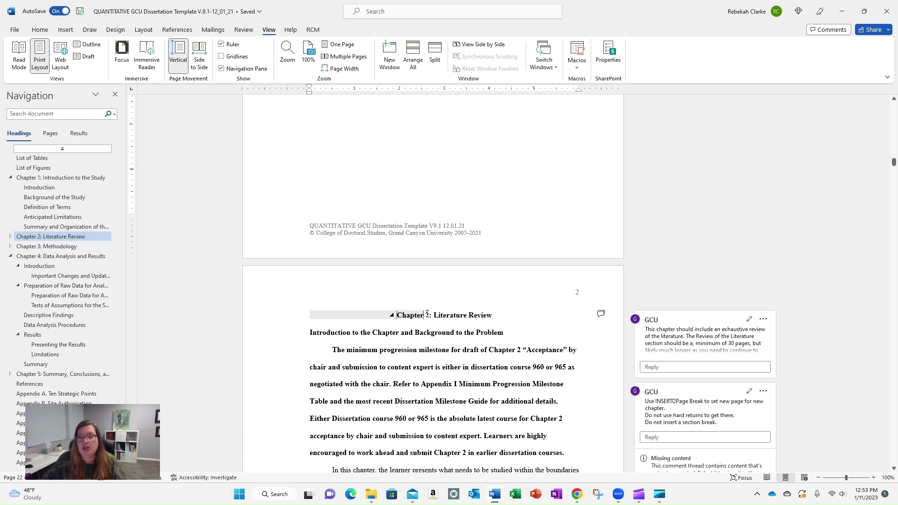
scroll(427, 314, "up", 8)
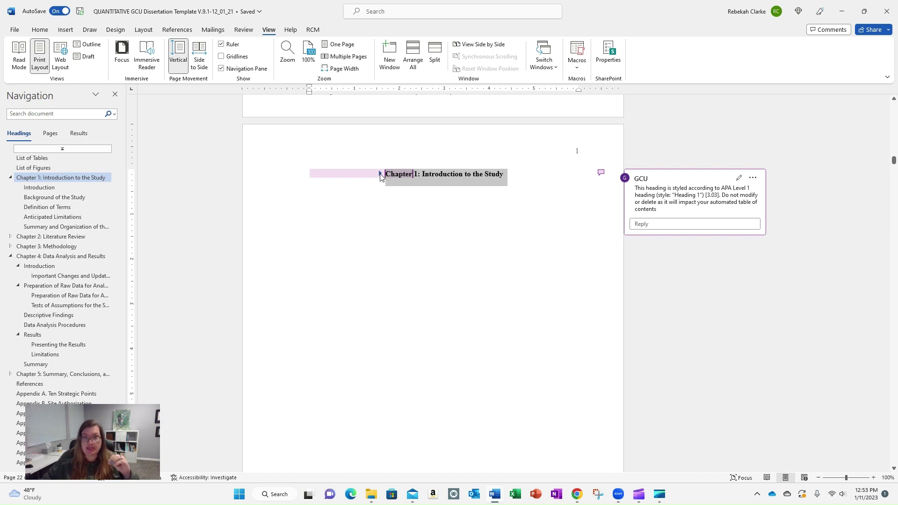
left_click(380, 173)
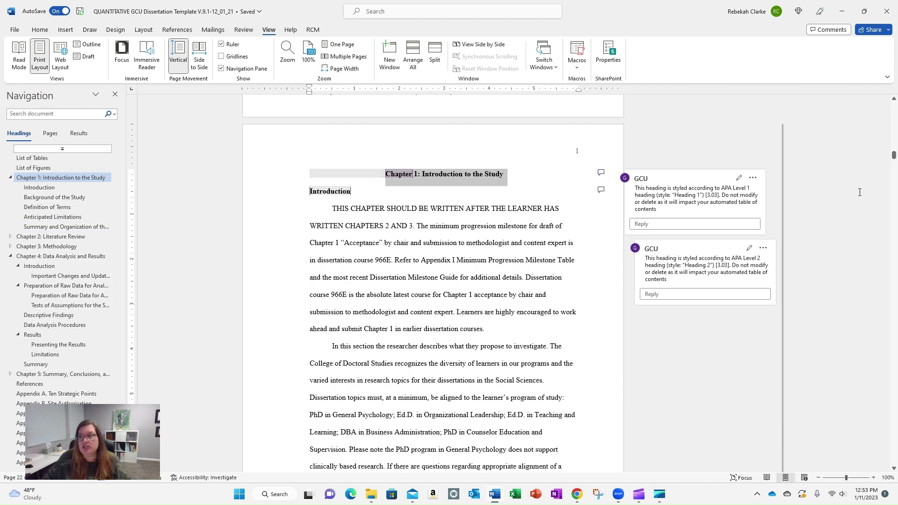
Scroll down to the automatic Table of Contents and select its entries.
left_click_drag(894, 156, 894, 138)
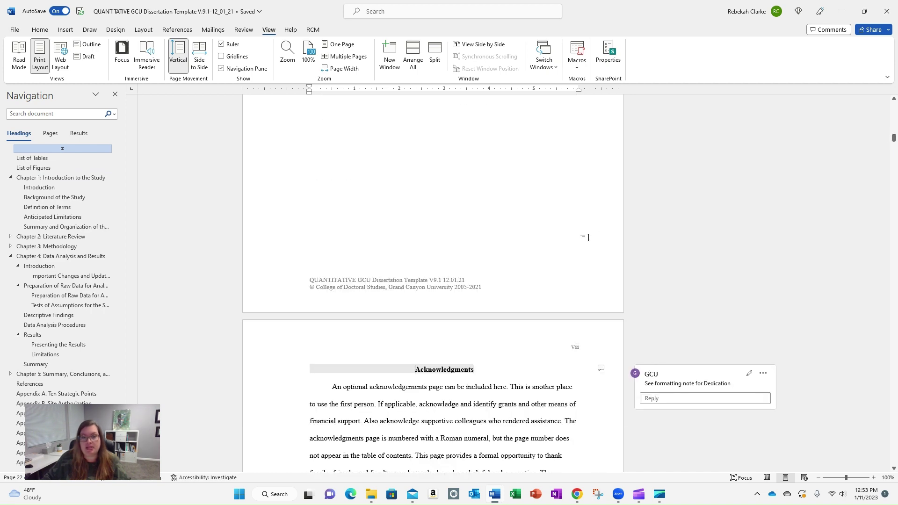
scroll(495, 257, "down", 10)
scroll(463, 267, "down", 5)
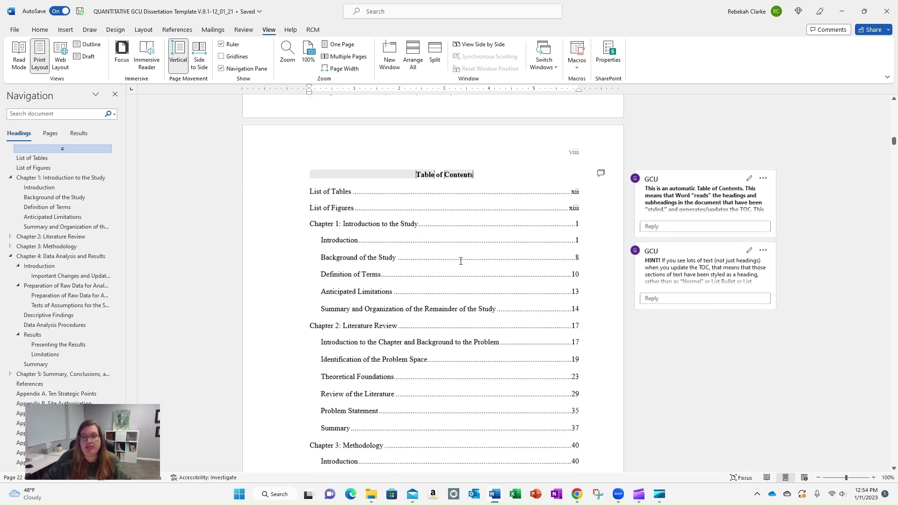
left_click(339, 202)
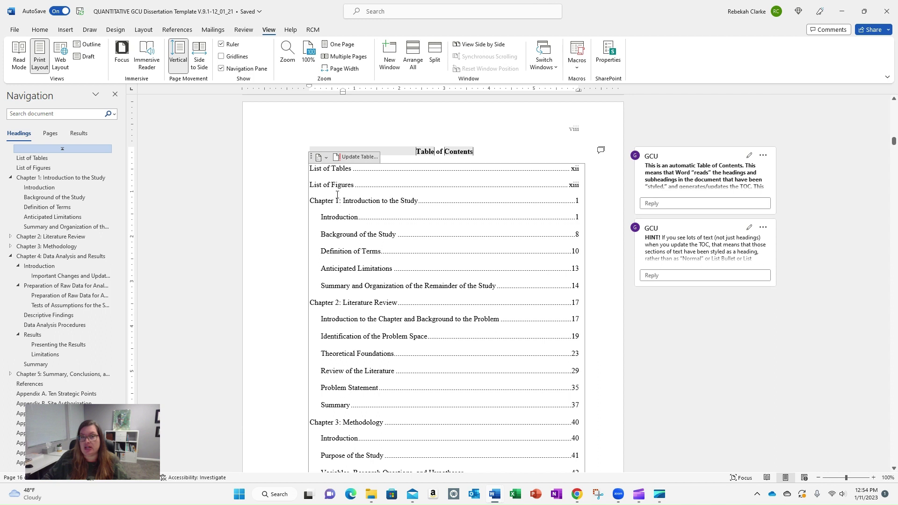
scroll(450, 204, "down", 1)
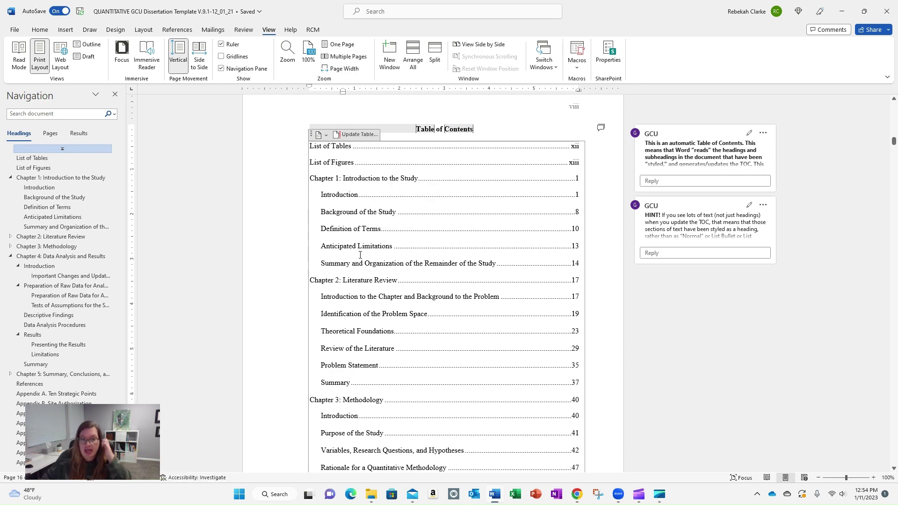
scroll(396, 276, "down", 2)
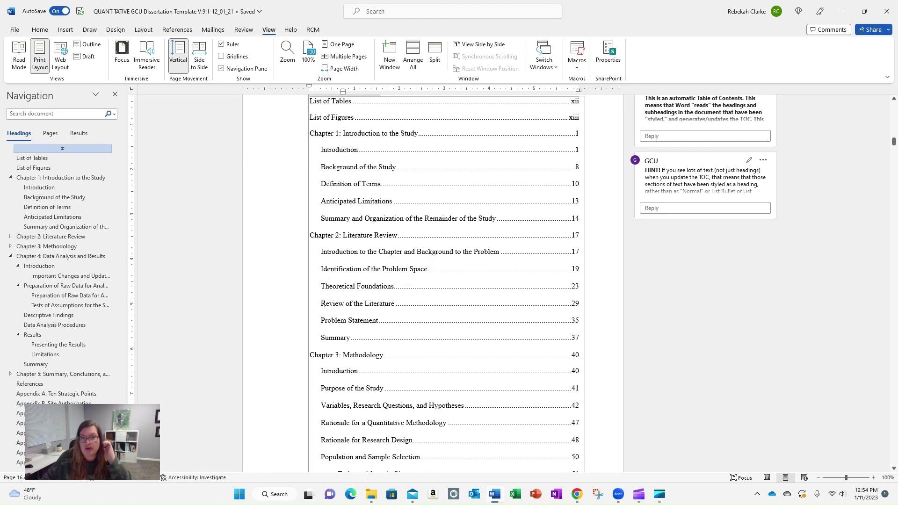
left_click(298, 305)
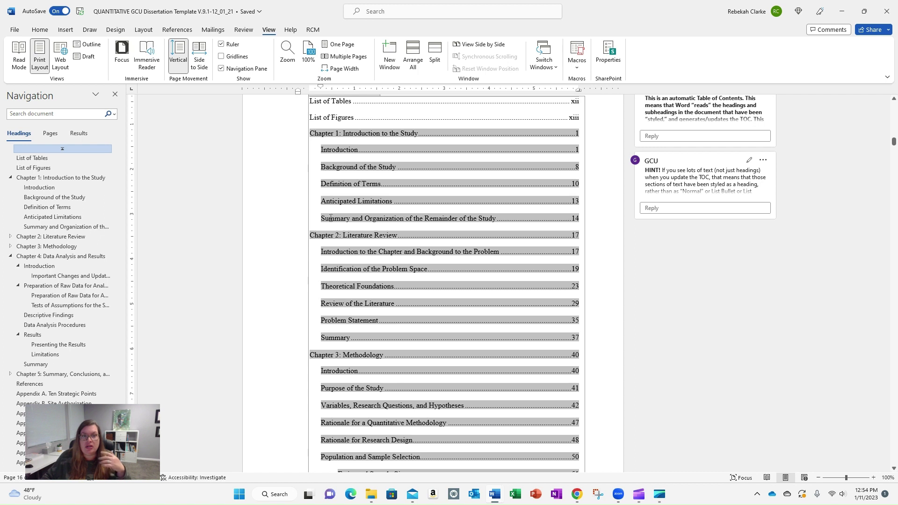
scroll(330, 218, "up", 2)
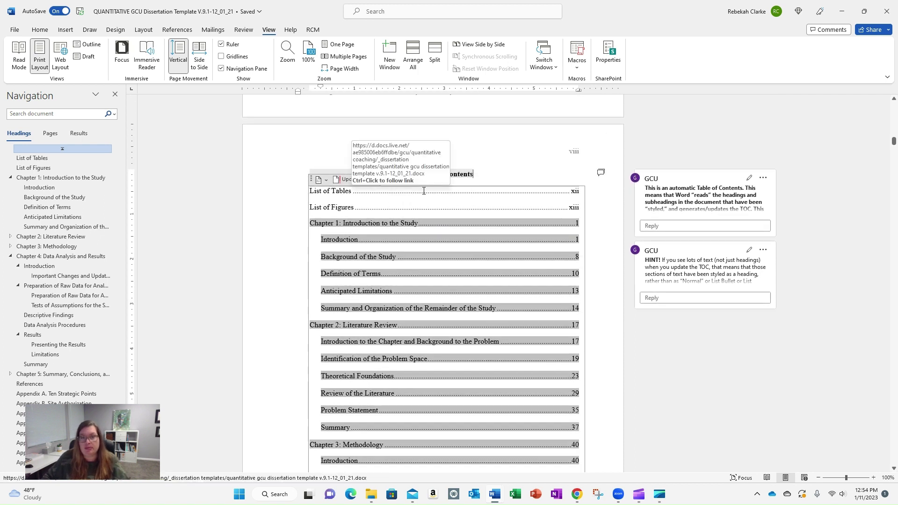
Rebuild the Table of Contents using Update entire table.
left_click(350, 181)
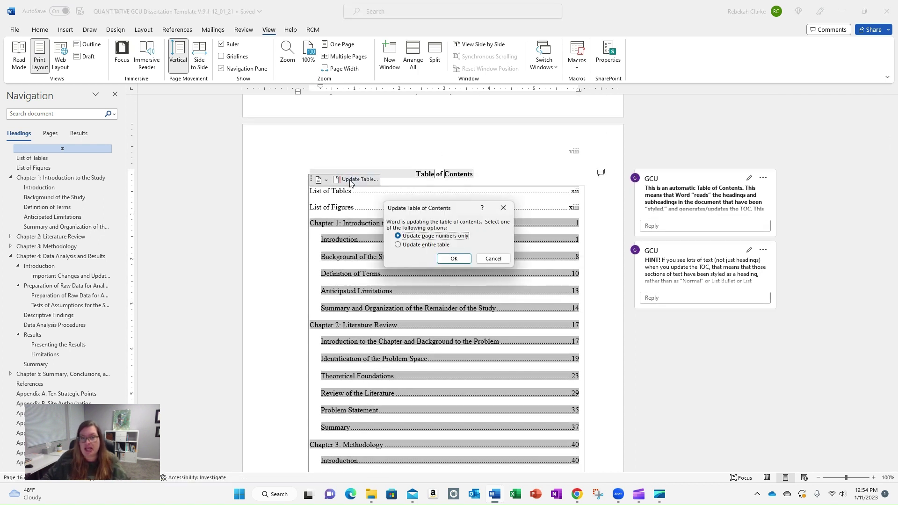
left_click(399, 245)
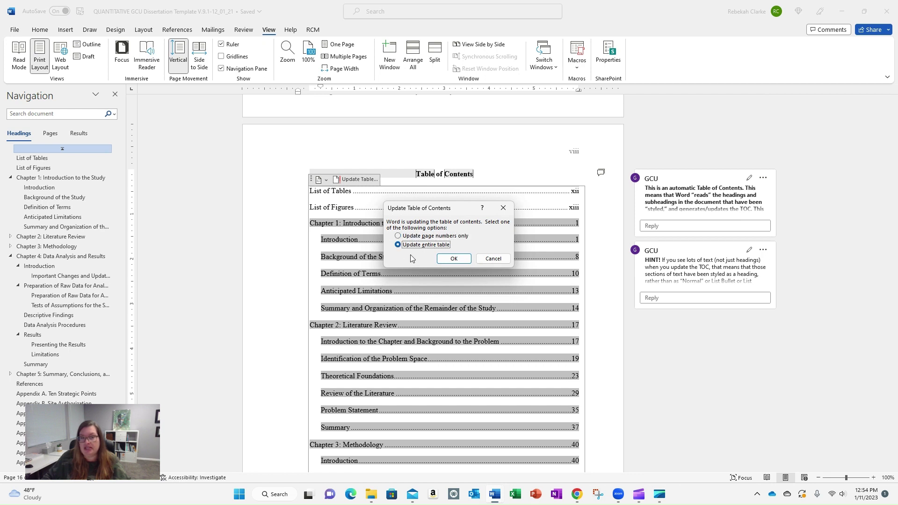
left_click(447, 258)
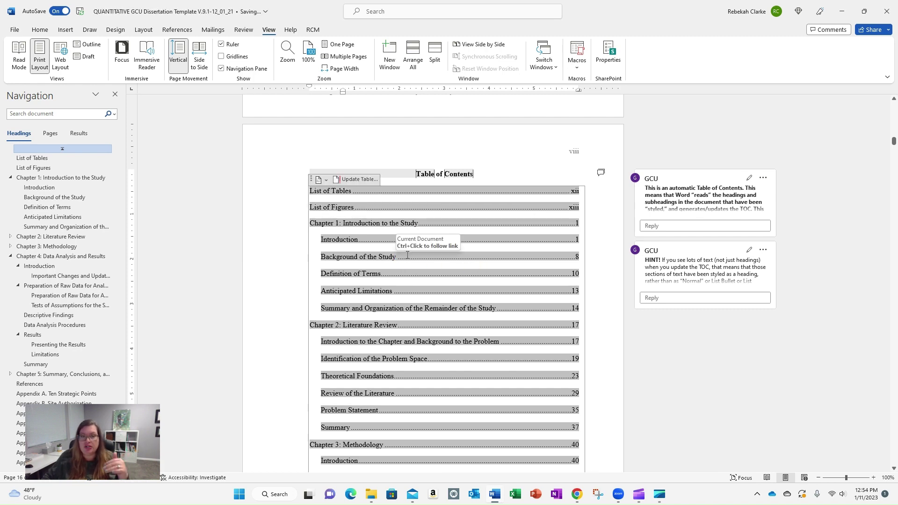
scroll(380, 278, "down", 2)
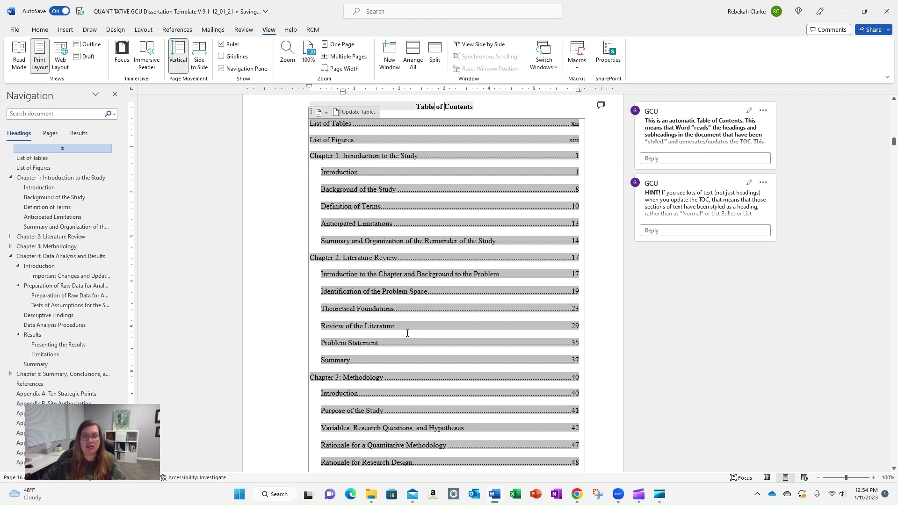
Jump to Chapter 1's Introduction heading and rename it 'Introduction - Test'.
left_click(47, 188)
scroll(347, 132, "up", 1)
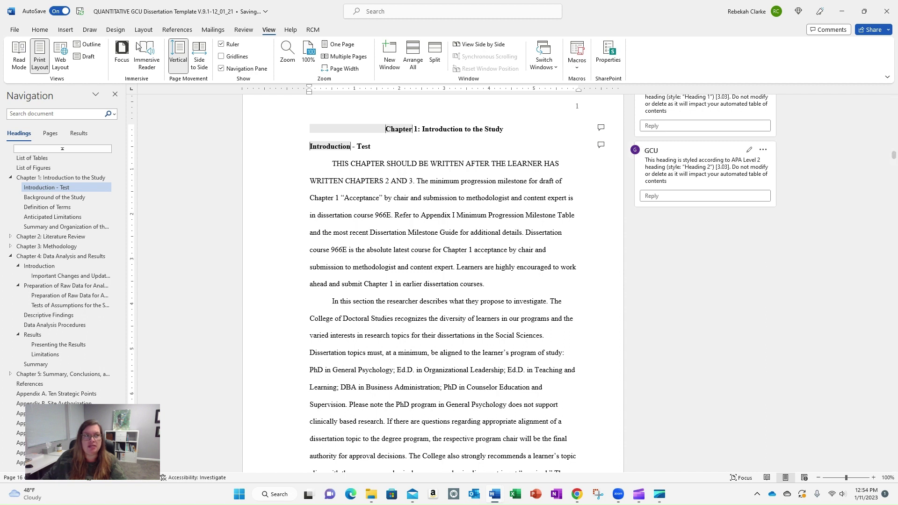
left_click(52, 30)
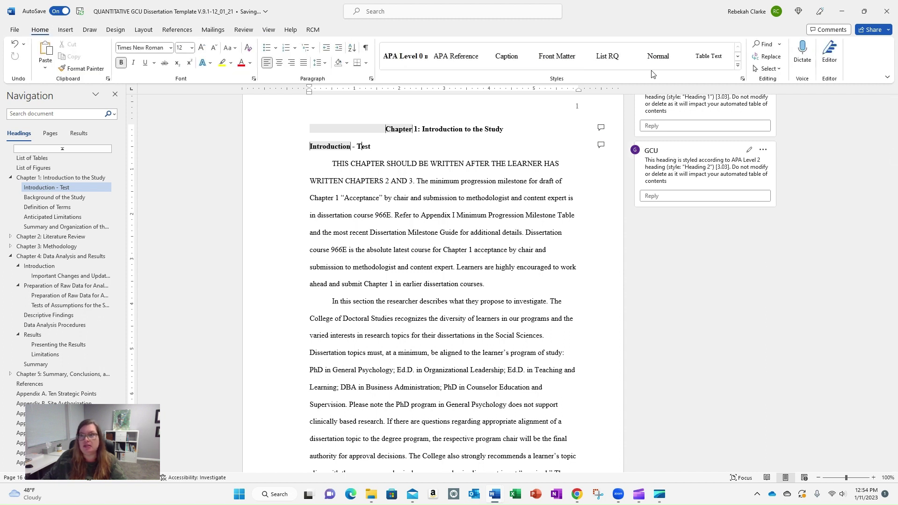
left_click(738, 57)
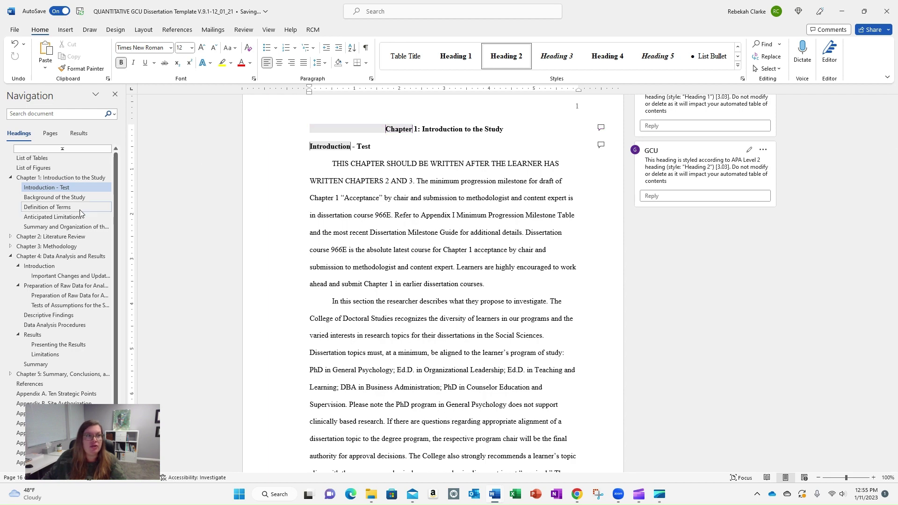
Scroll back up to the Table of Contents, which still shows the old Introduction entry.
scroll(475, 154, "up", 10)
scroll(817, 142, "up", 3)
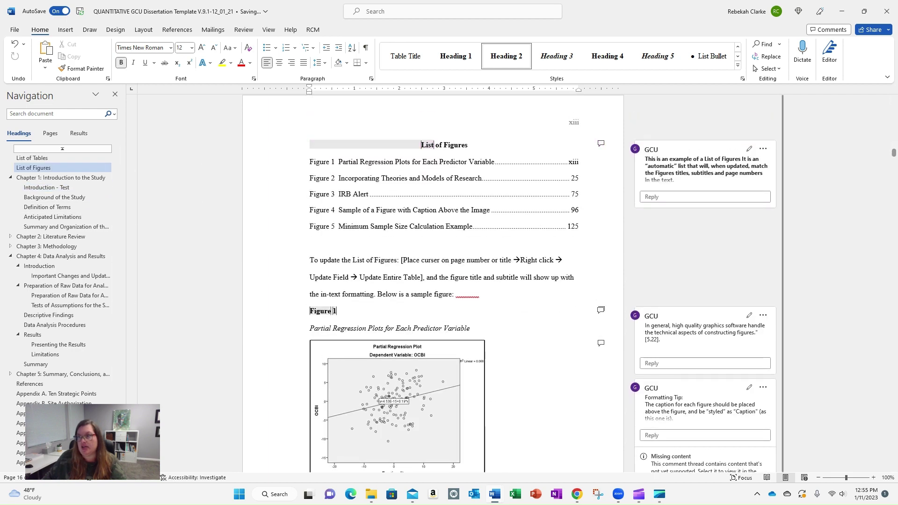
scroll(895, 111, "up", 20)
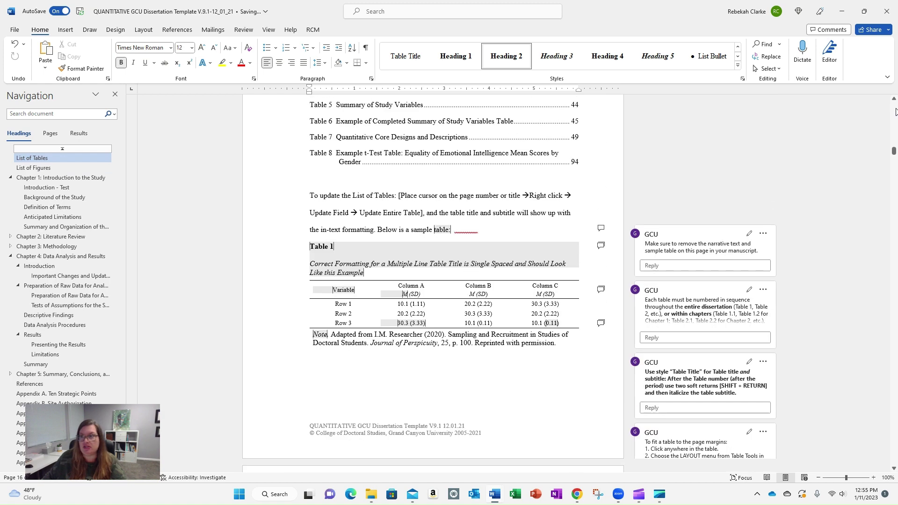
scroll(895, 111, "up", 20)
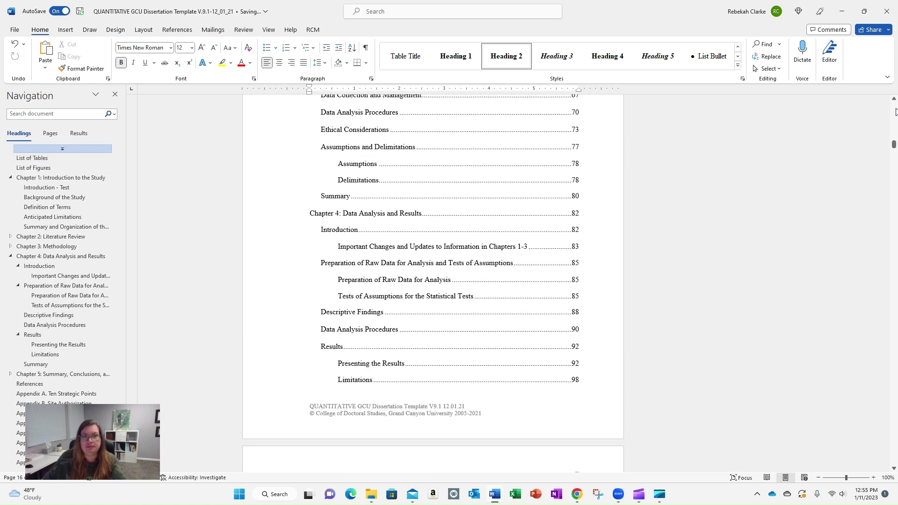
left_click(505, 205)
scroll(397, 231, "up", 6)
scroll(398, 231, "up", 20)
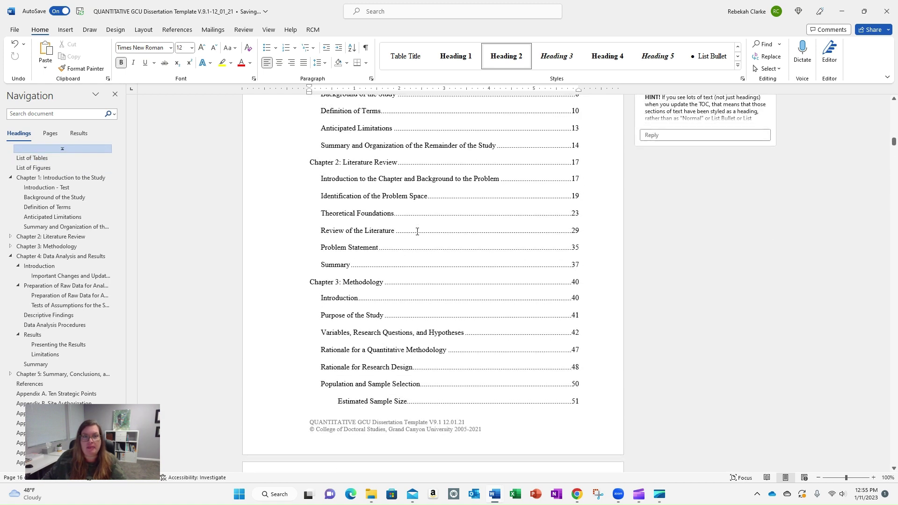
Rebuild the entire Table of Contents and select its new 'Introduction - Test' entry to check it.
left_click(391, 163)
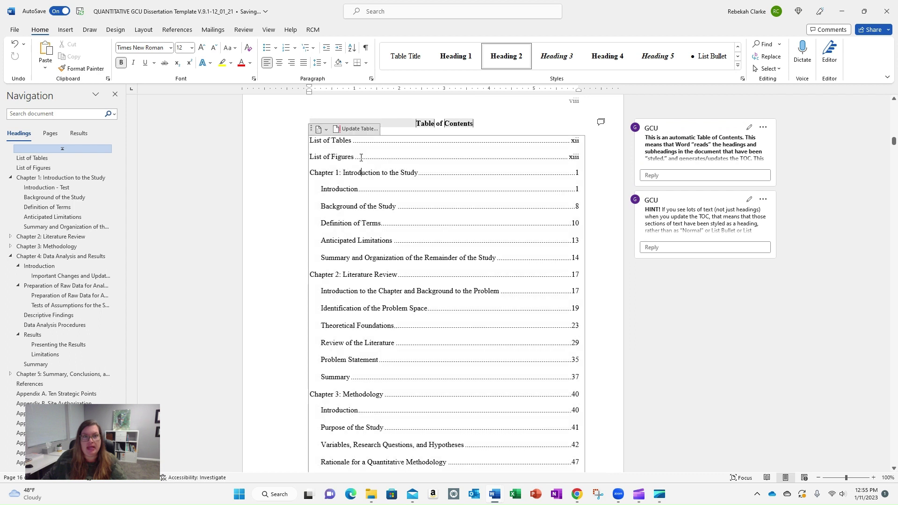
left_click(357, 129)
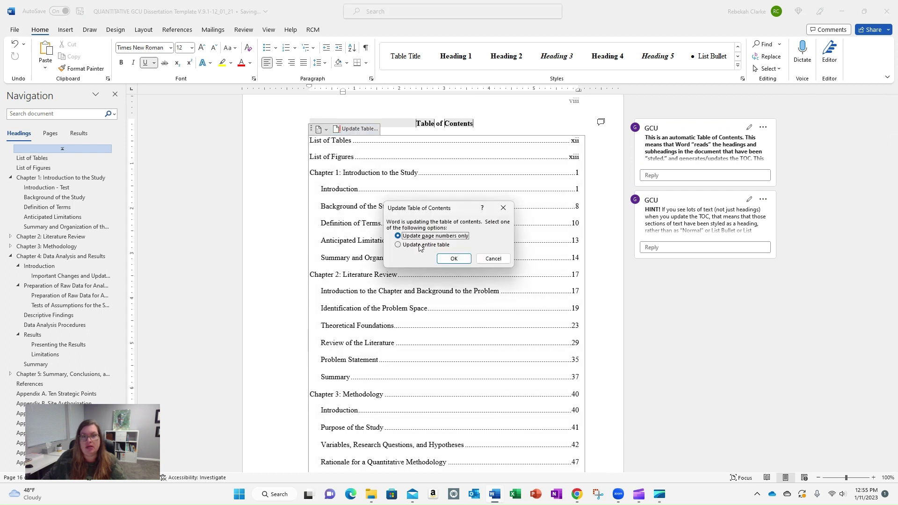
left_click(398, 245)
left_click(451, 256)
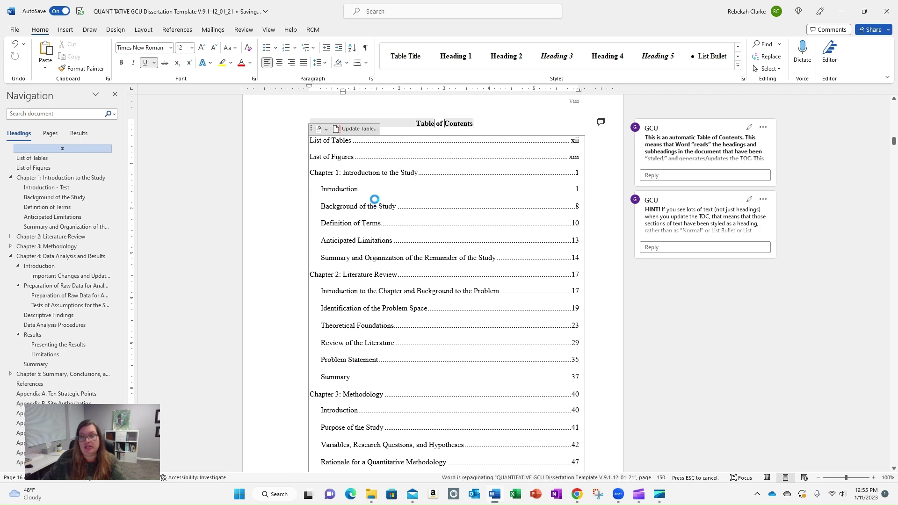
left_click(331, 191)
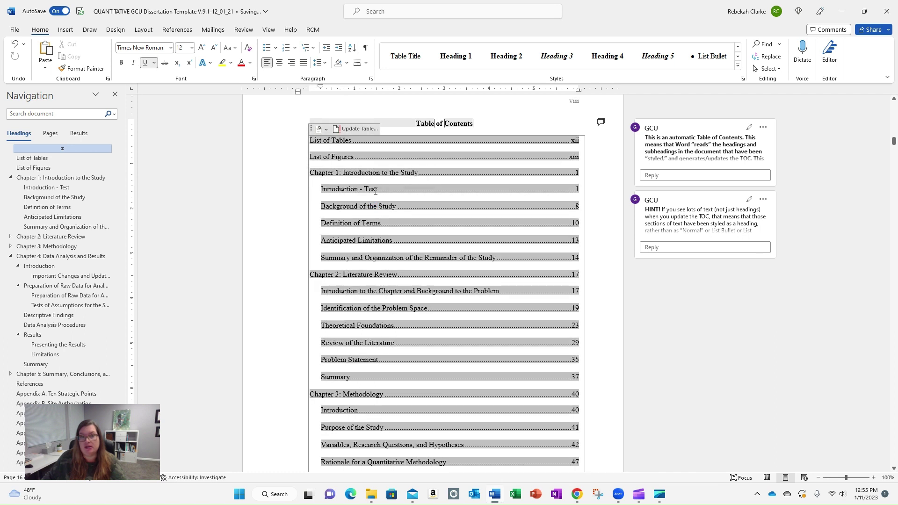
left_click_drag(356, 190, 329, 197)
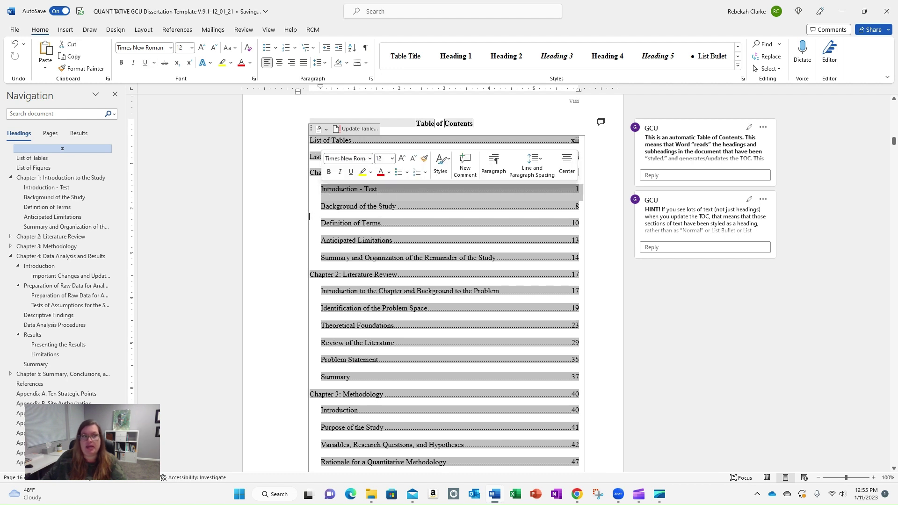
Jump to the 'Introduction - Test' heading and remove ' - Test' from it.
left_click(49, 188)
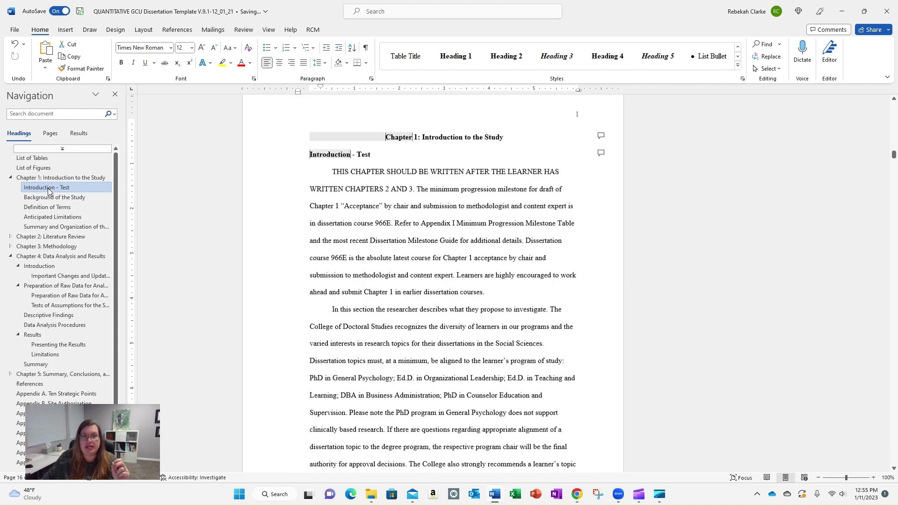
left_click(372, 102)
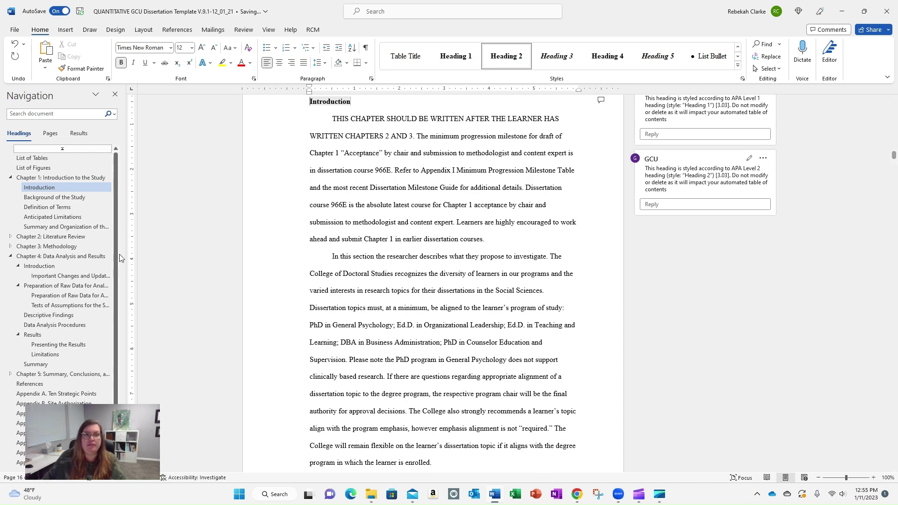
scroll(306, 174, "up", 3)
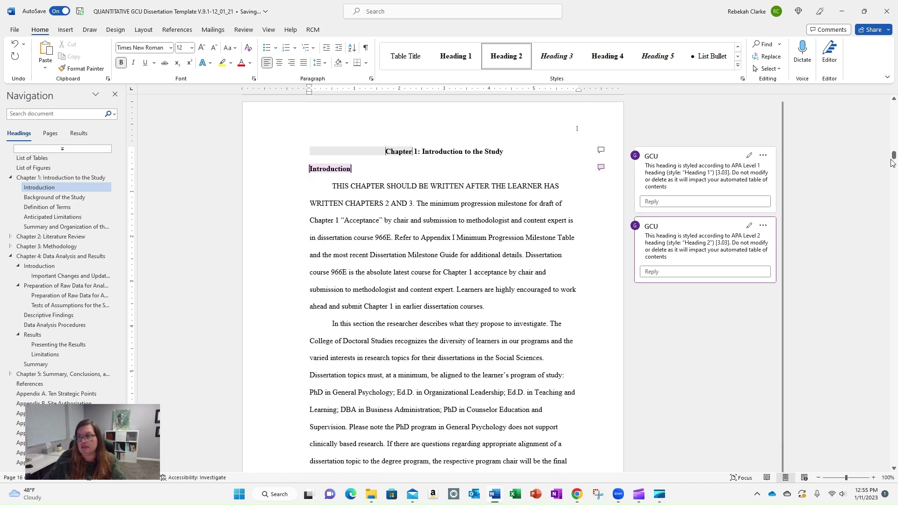
Scroll to the Table of Contents and rebuild the entire table so it lists Introduction again.
mouse_move(894, 156)
left_mouse_down()
mouse_move(893, 125)
mouse_move(894, 139)
left_mouse_up()
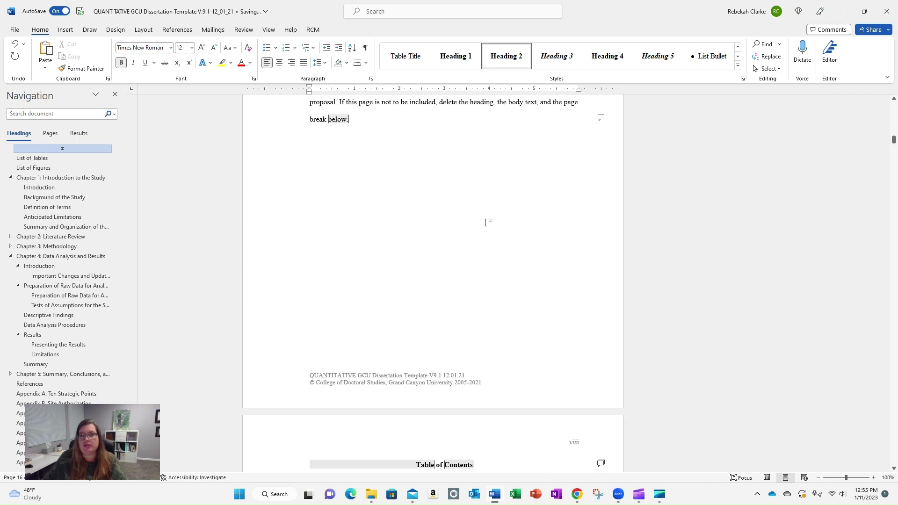
scroll(481, 220, "down", 2)
scroll(480, 220, "down", 3)
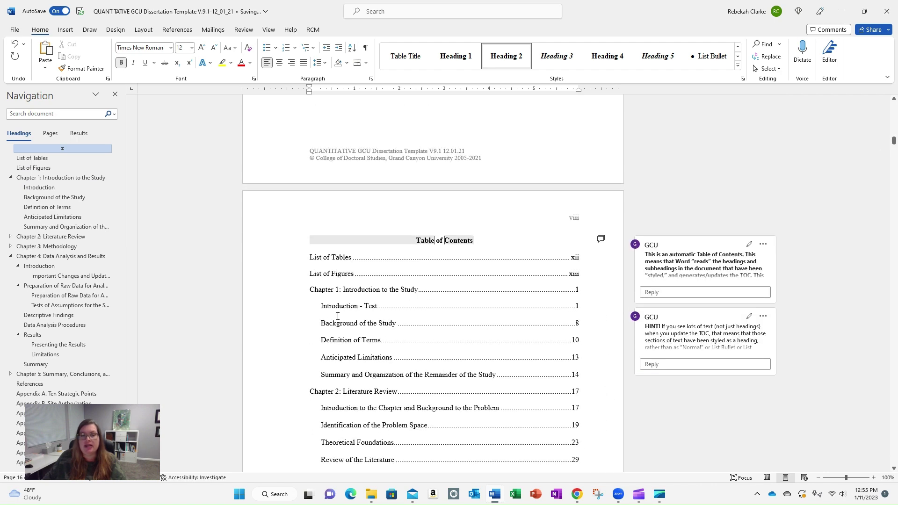
left_click(337, 316)
left_click(358, 247)
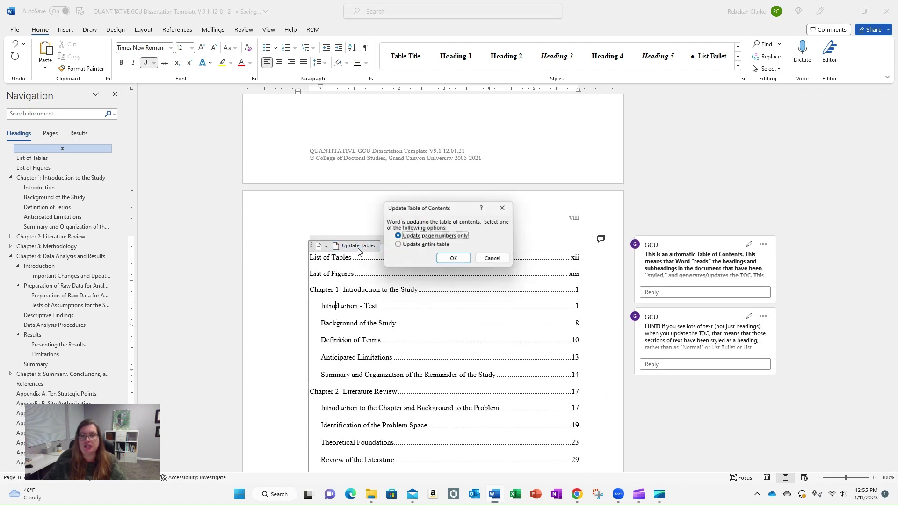
left_click(398, 244)
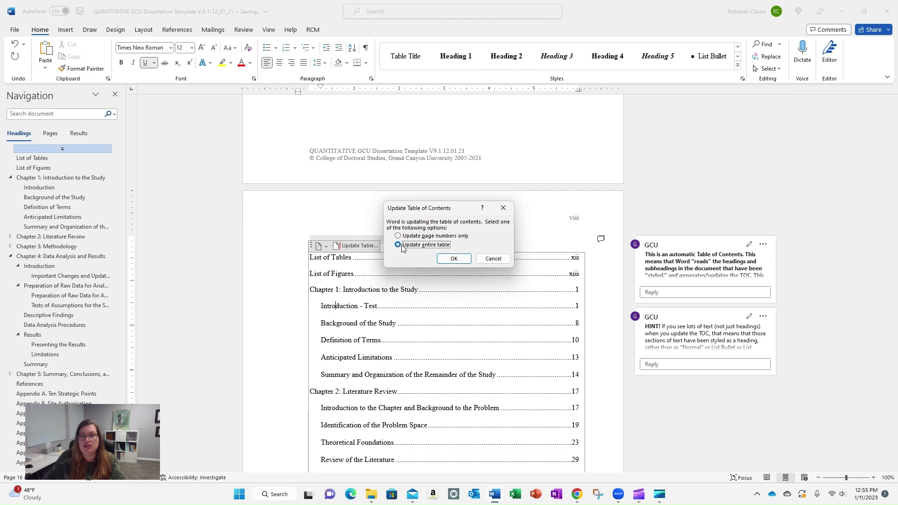
left_click(452, 259)
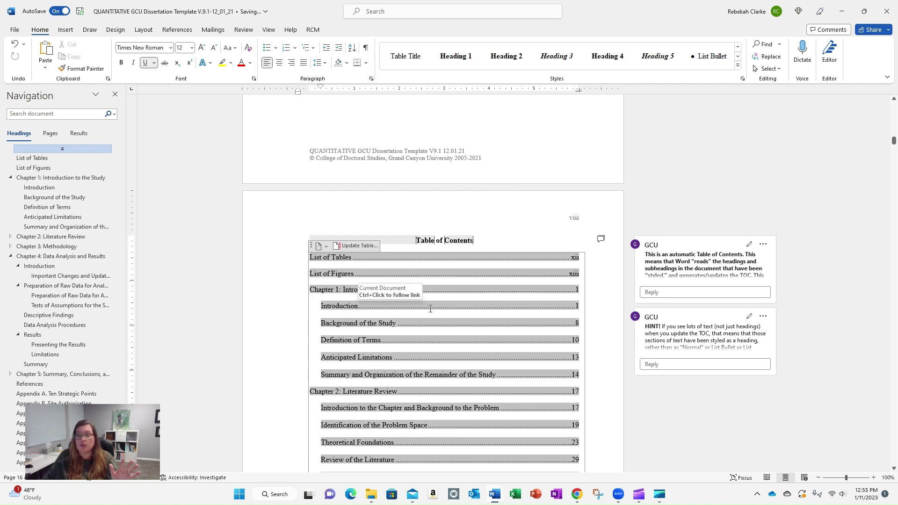
scroll(451, 310, "down", 3)
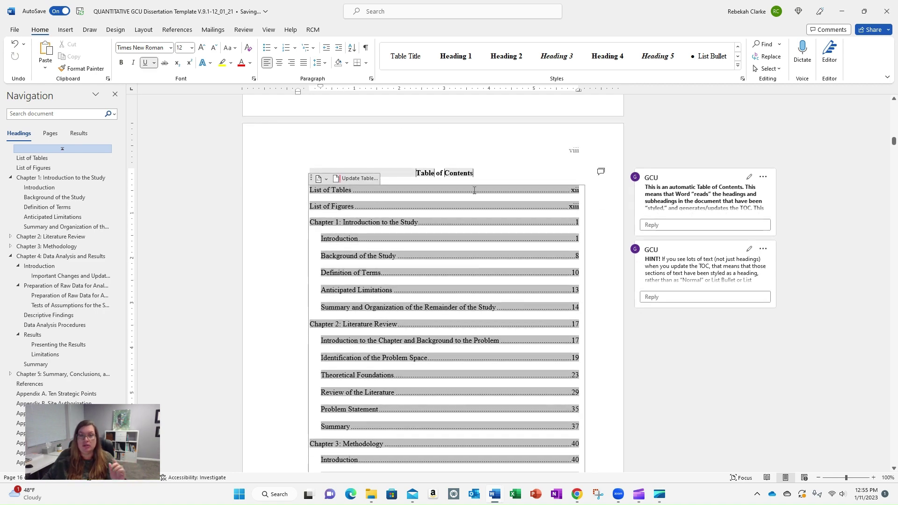
left_click(496, 174)
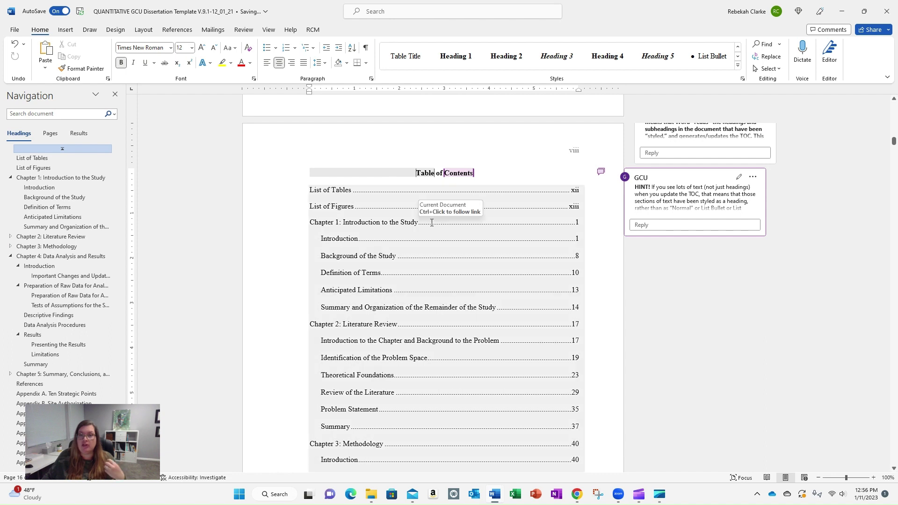